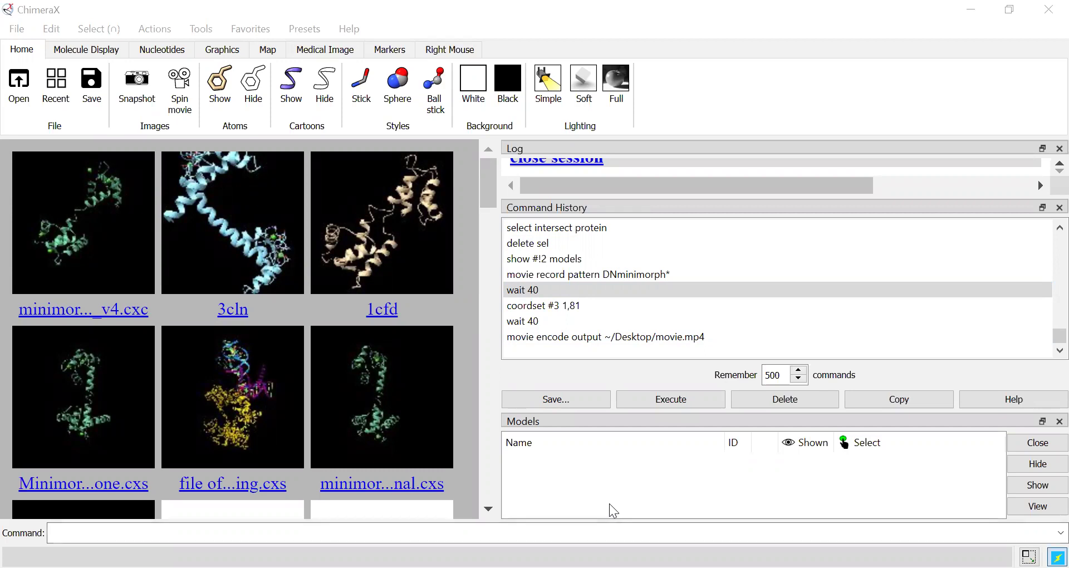
Select the history commands from 'open 1cfd' through 'color #3 #55aa7f' for rerunning.
left_click(621, 536)
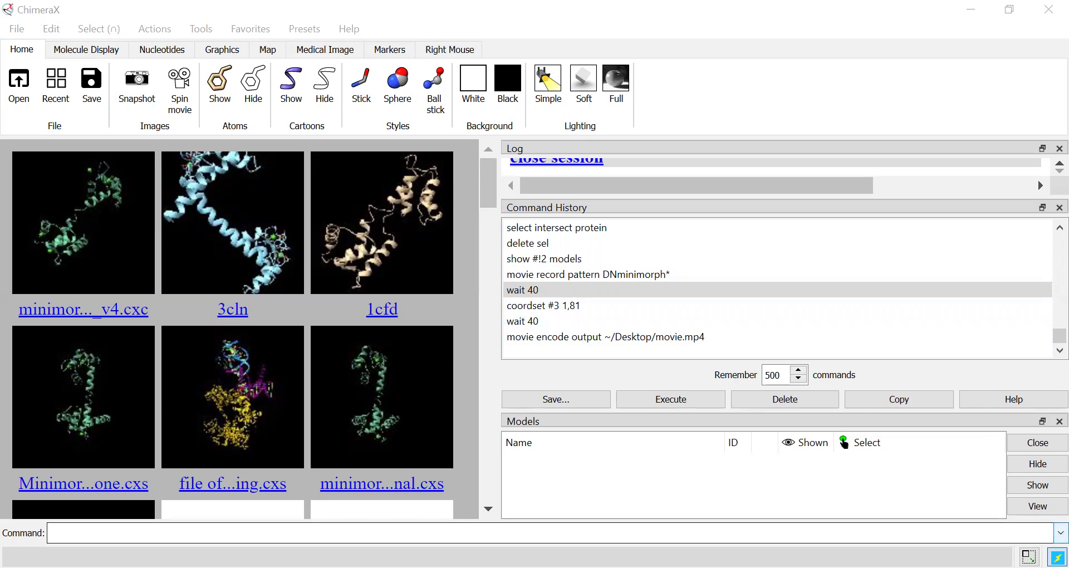
left_click(1061, 532)
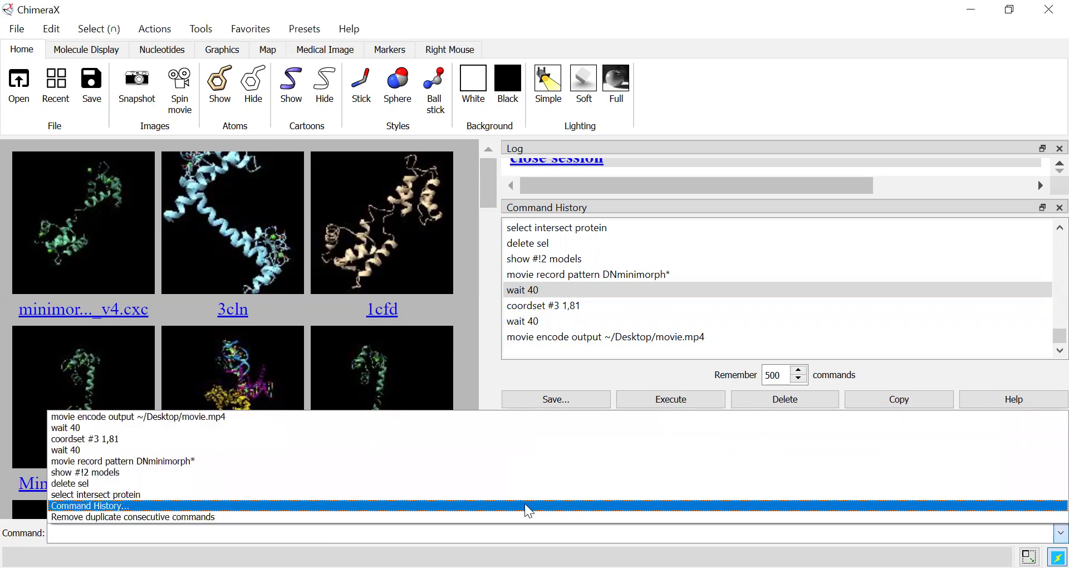
left_click(1047, 539)
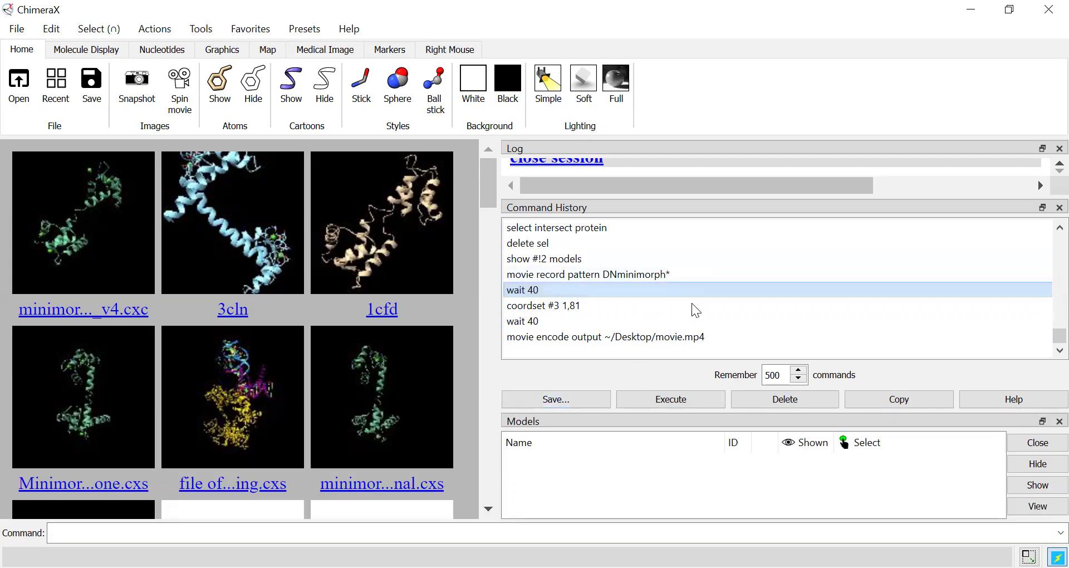
scroll(779, 339, "up", 1)
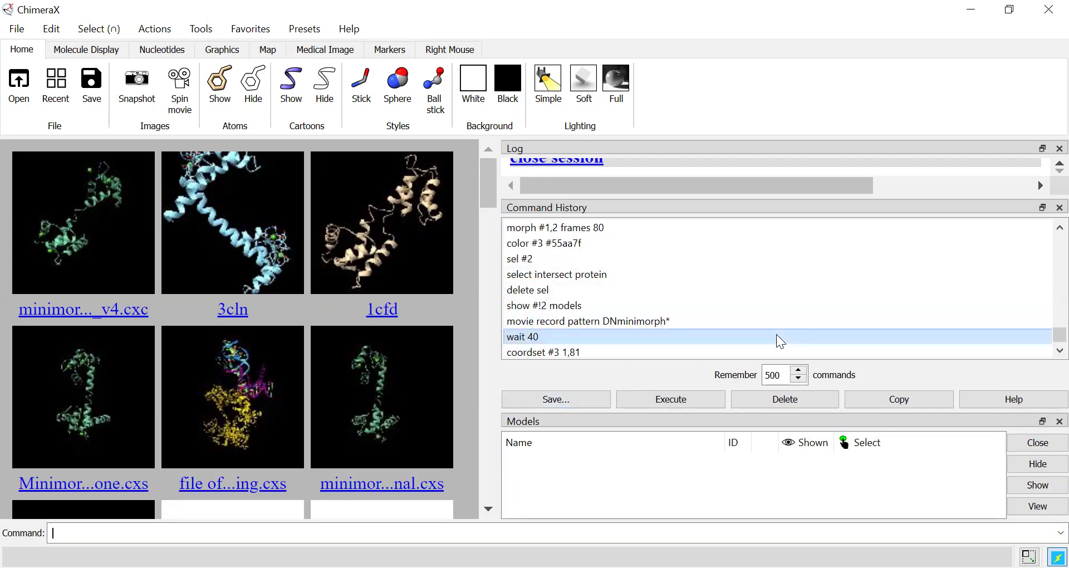
scroll(712, 337, "down", 1)
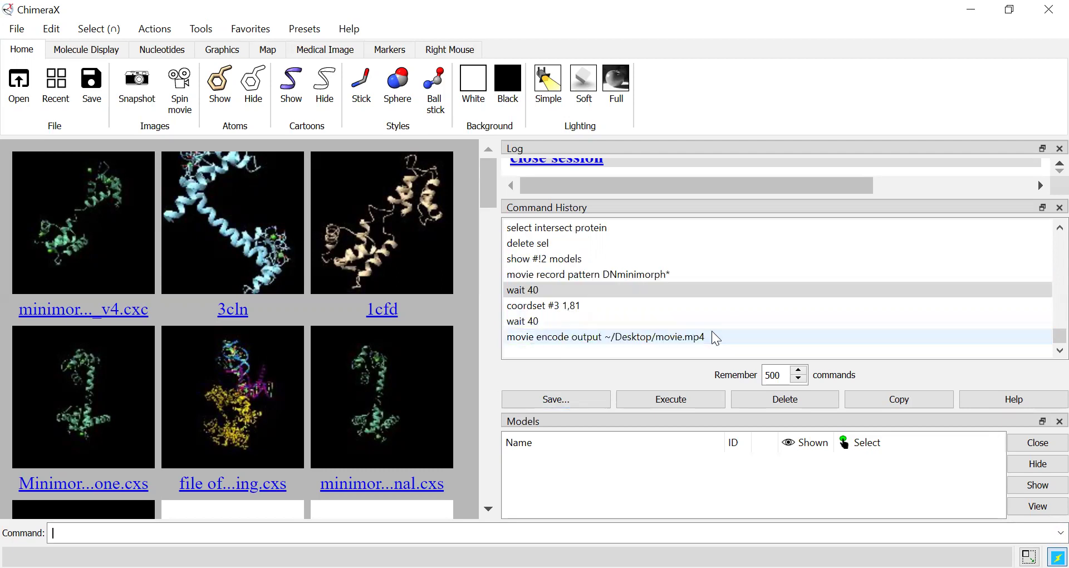
scroll(625, 300, "up", 2)
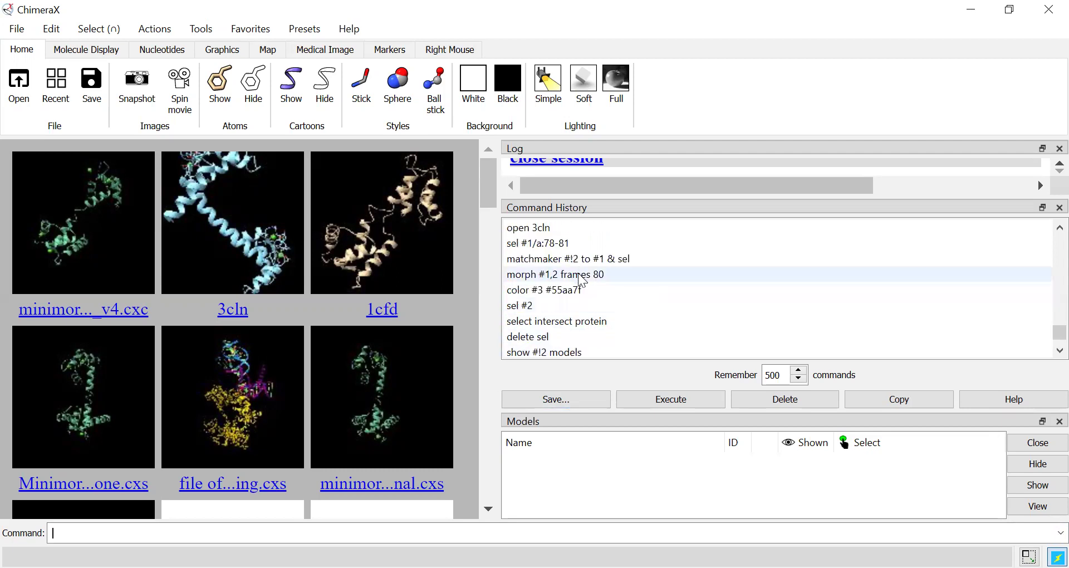
scroll(580, 281, "up", 1)
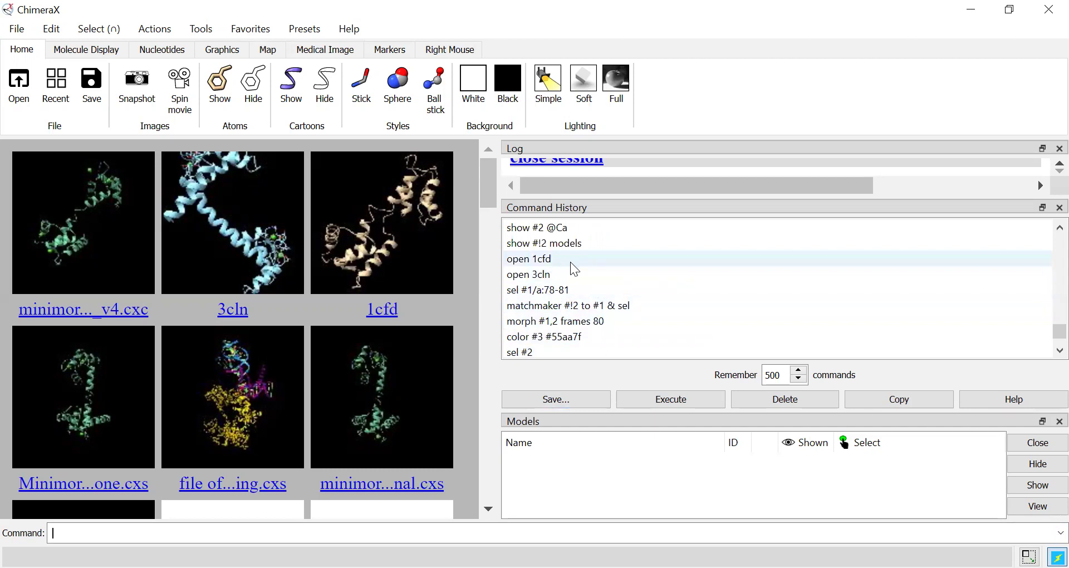
left_click_drag(572, 264, 592, 338)
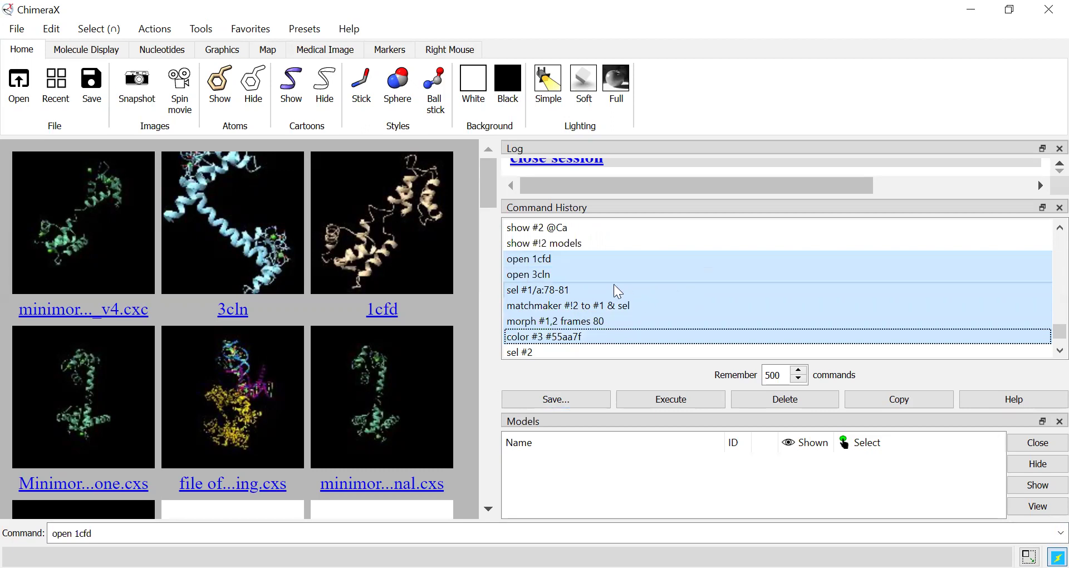
Execute the selected commands to rebuild the green morph, then shift it down and right in view.
left_click(705, 402)
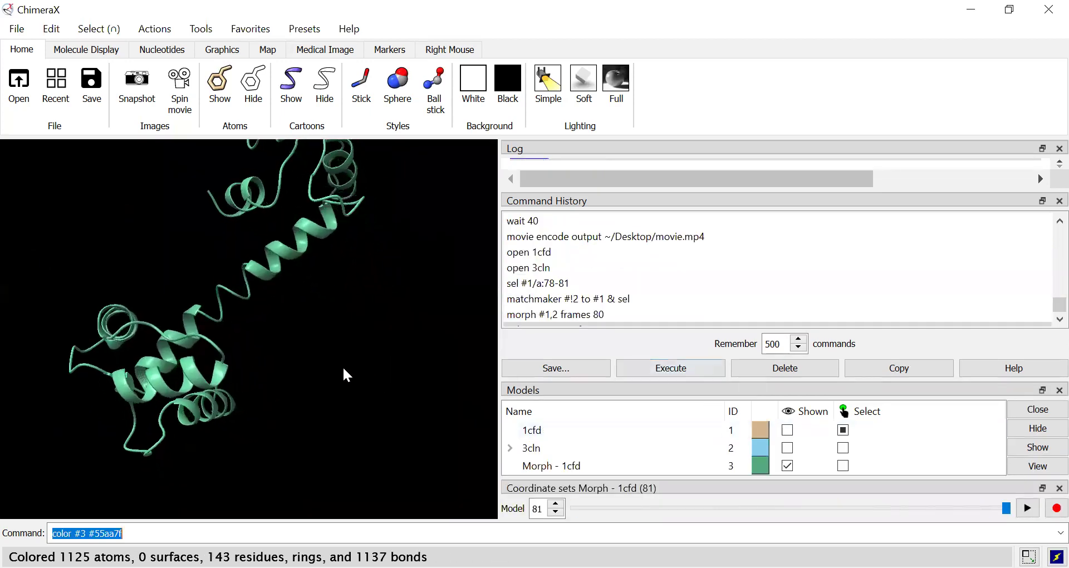
middle_click_drag(294, 380, 341, 400)
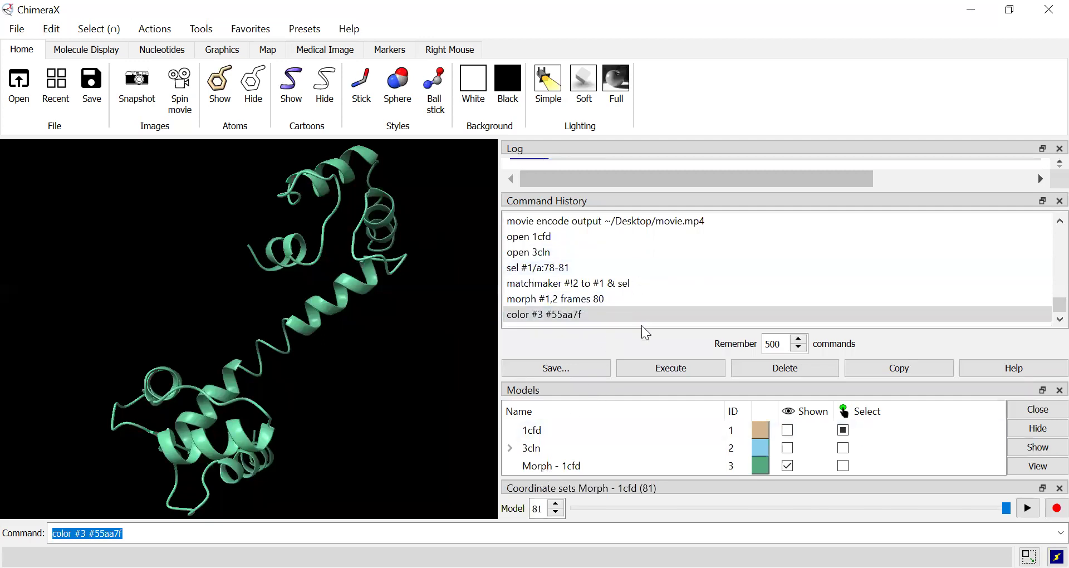
Run 'sel #2' and 'show #2' to select 3cln and display its atoms.
scroll(658, 285, "up", 2)
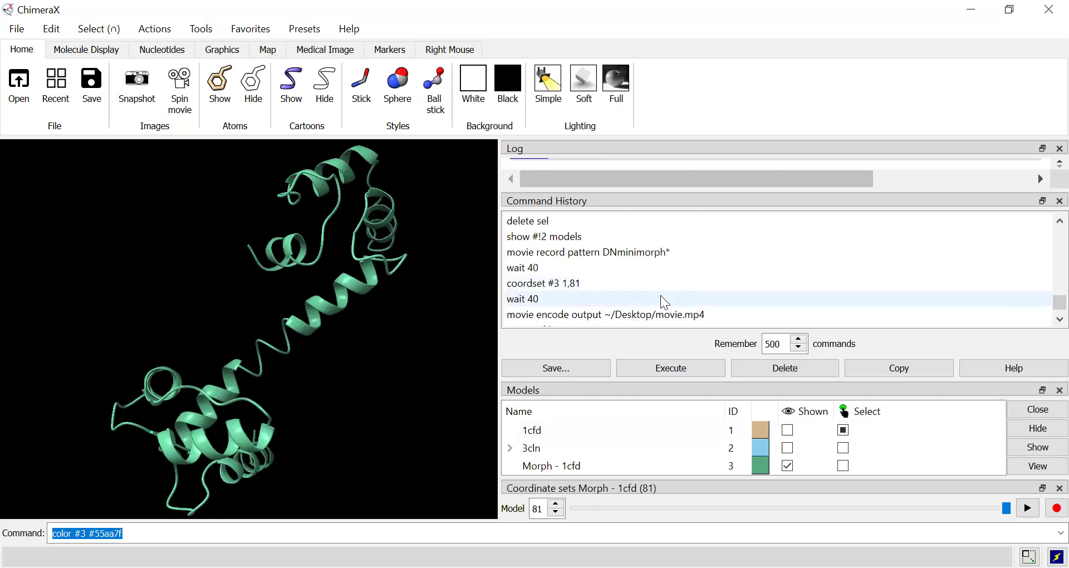
scroll(662, 299, "up", 1)
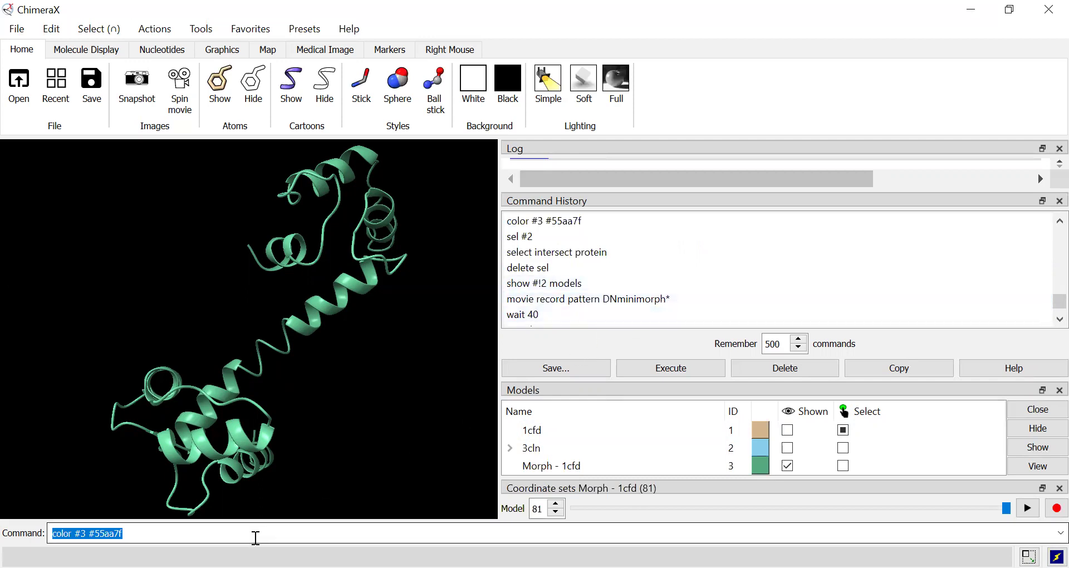
key("BackSpace")
type("sel")
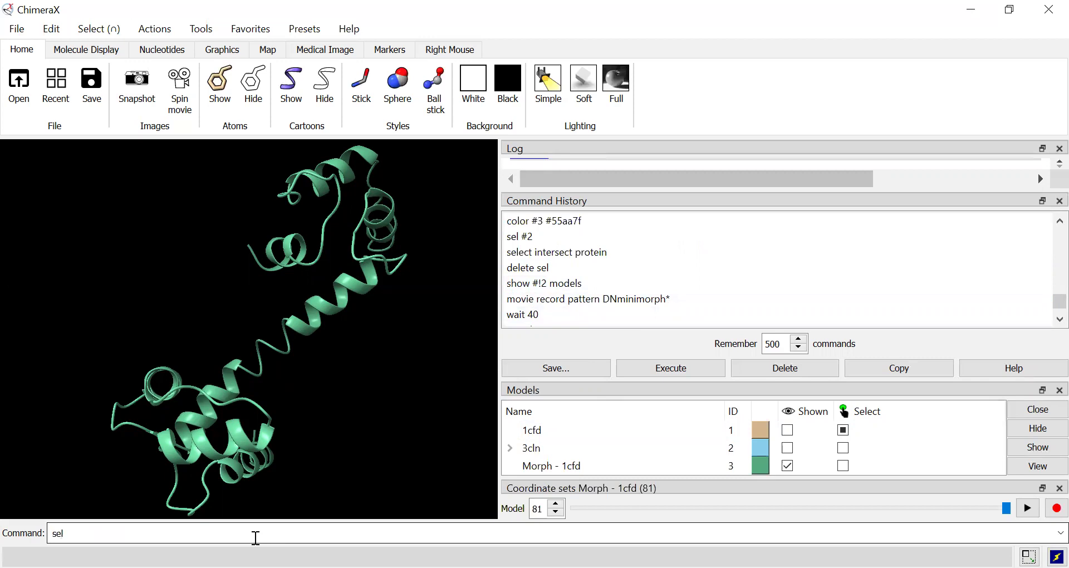
type(" #2")
key("Return")
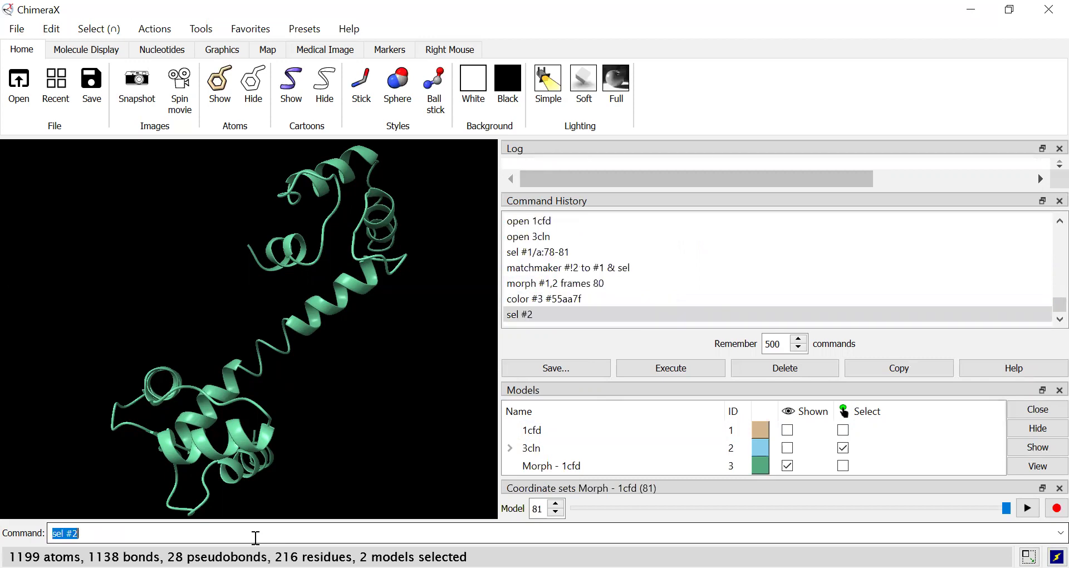
key("BackSpace")
type("show #2")
key("Return")
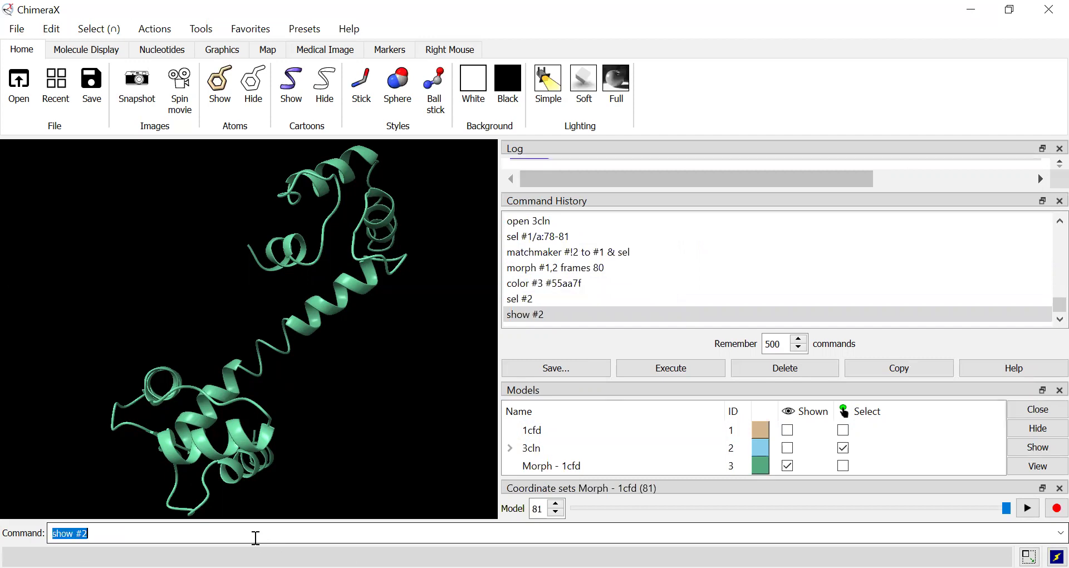
left_click(787, 448)
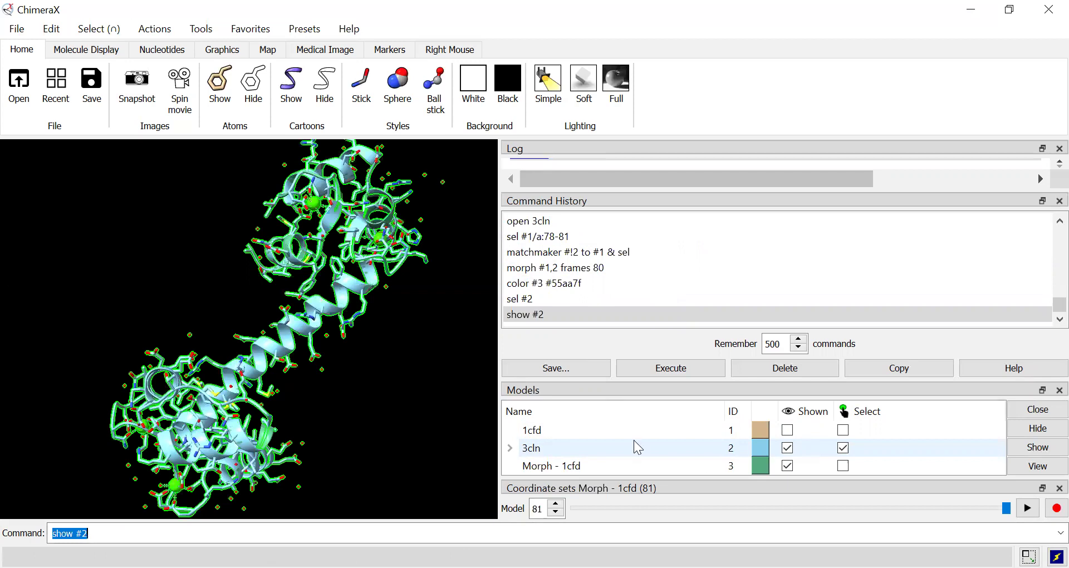
left_click(433, 394, "ctrl")
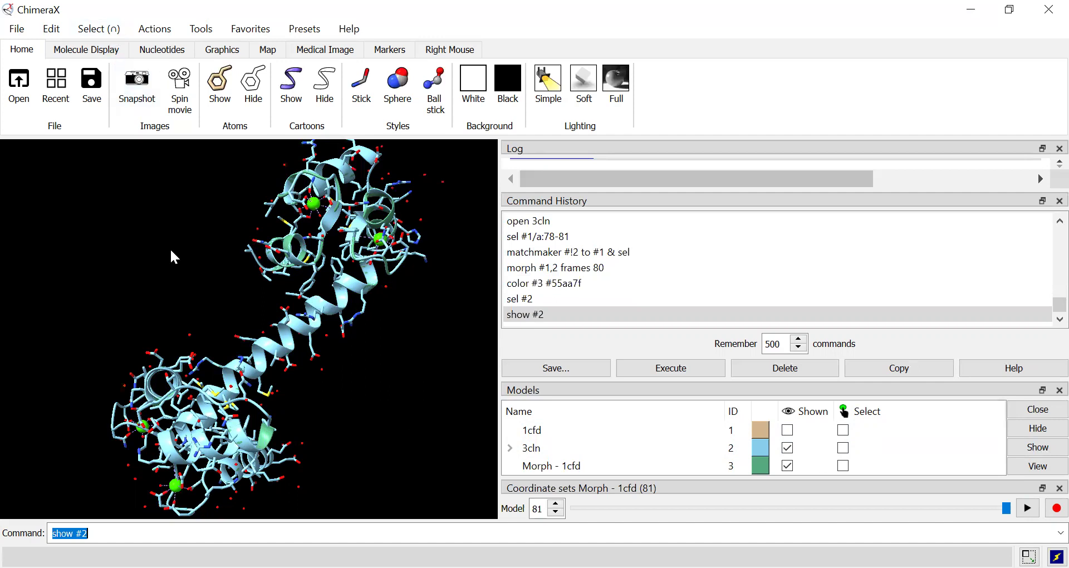
type("sel #2")
key("Return")
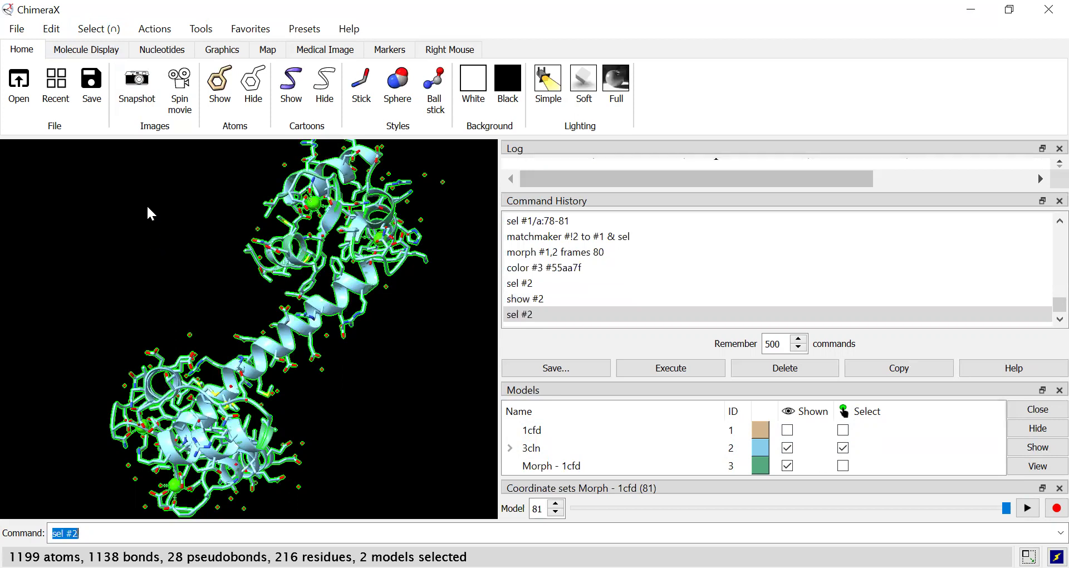
Switch the Select menu mode to Intersect.
left_click(101, 29)
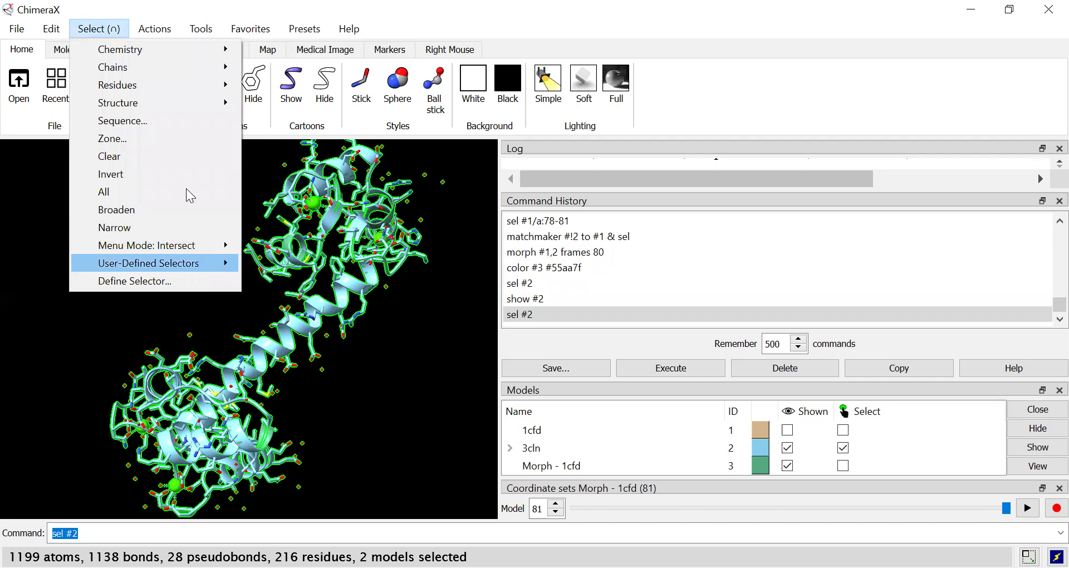
left_click(105, 29)
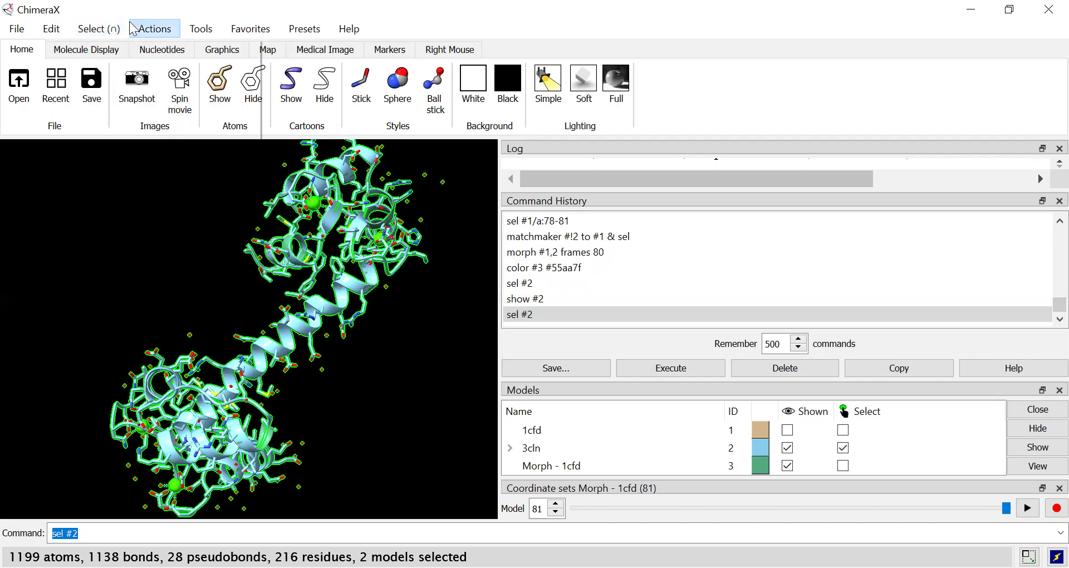
left_click(112, 25)
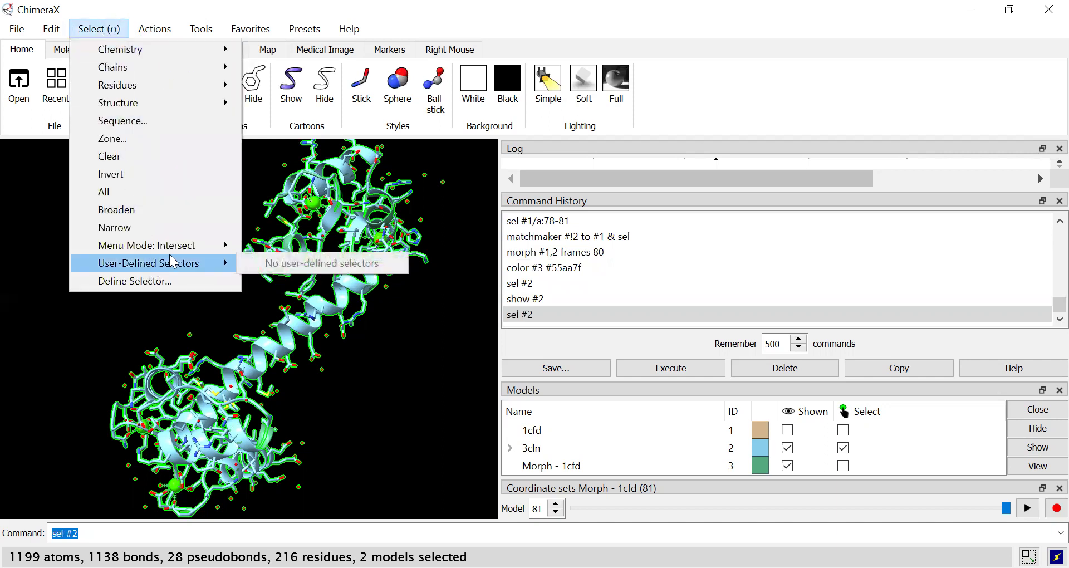
mouse_move(172, 249)
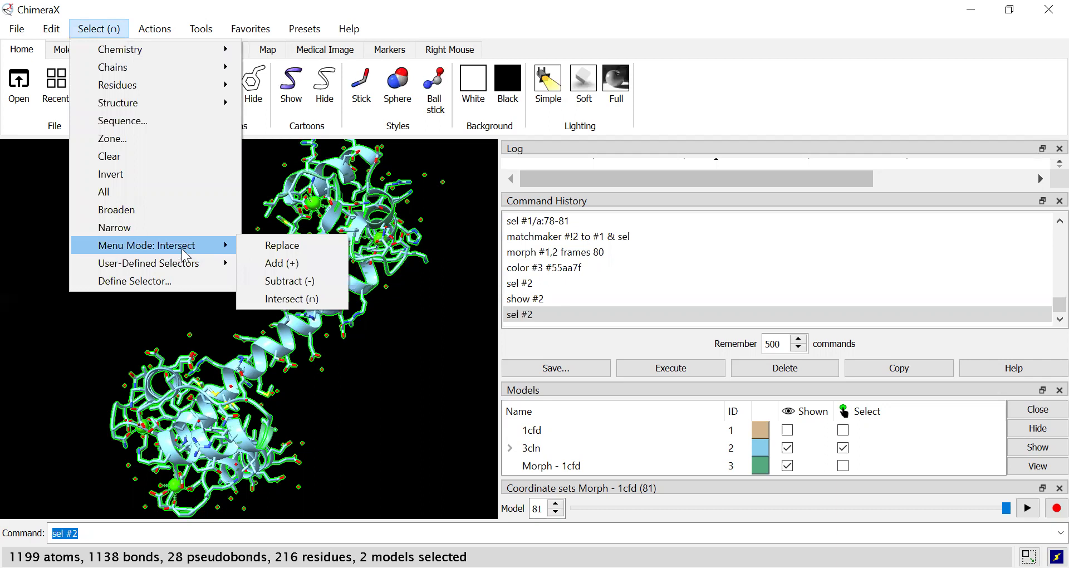
left_click(295, 301)
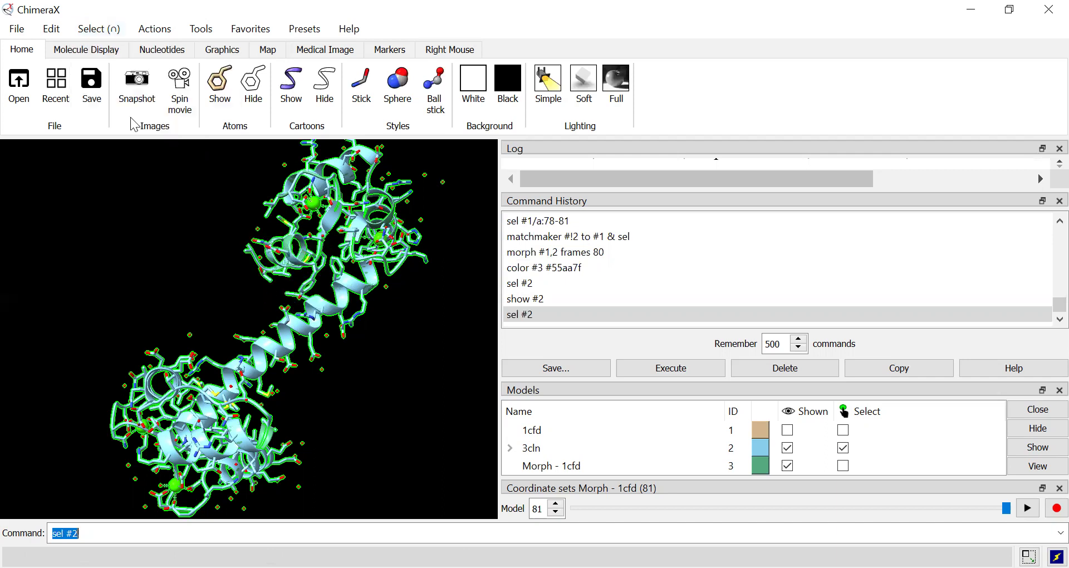
Narrow the 3cln selection to Select > Chemistry > Protein (1126 atoms, 143 residues).
left_click(104, 30)
mouse_move(185, 51)
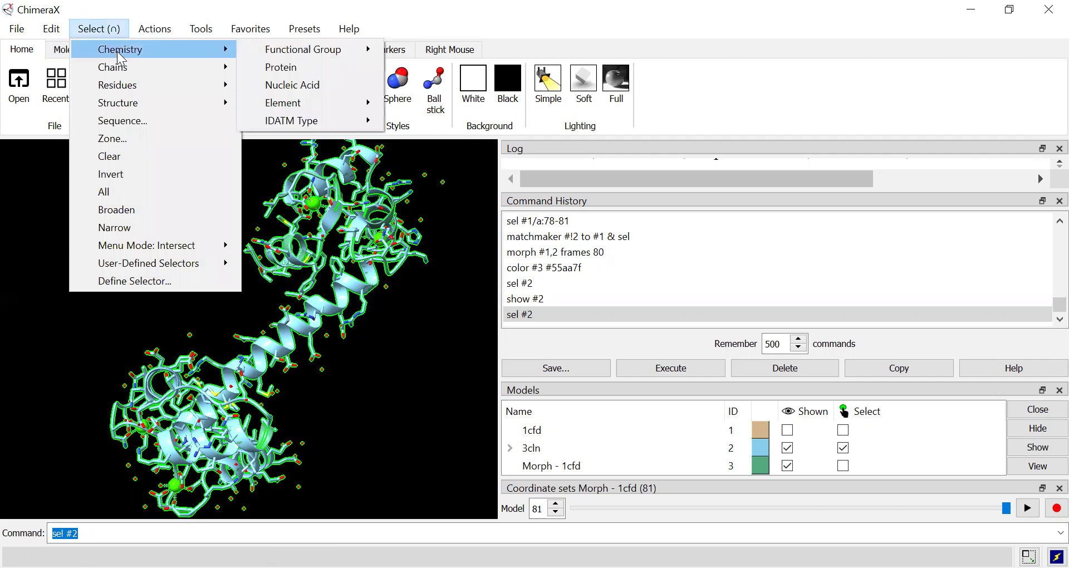
left_click(305, 67)
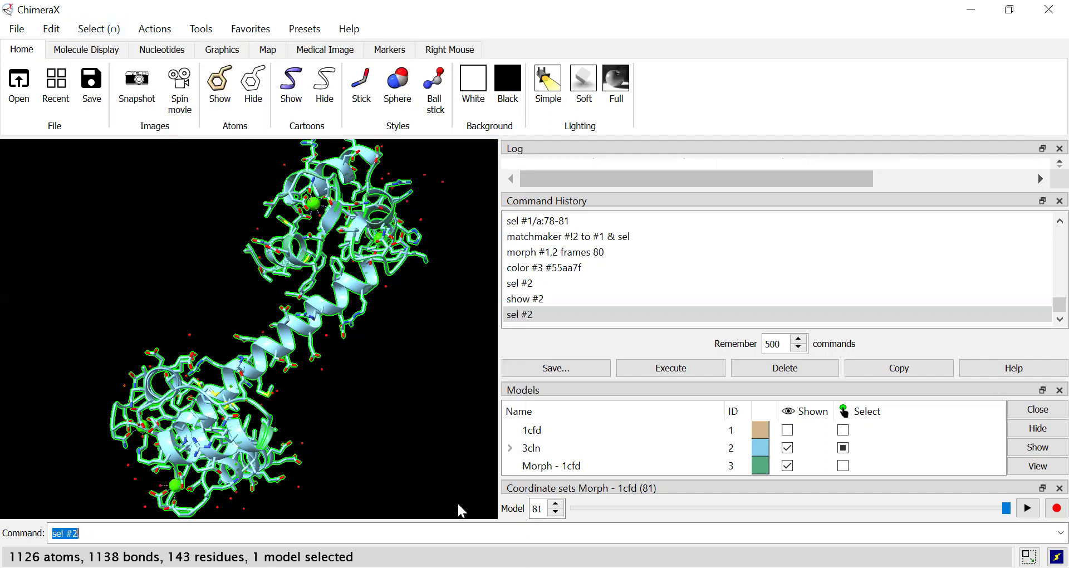
Delete the selected 3cln protein atoms with 'delete sel'.
type("delete sel")
key("Return")
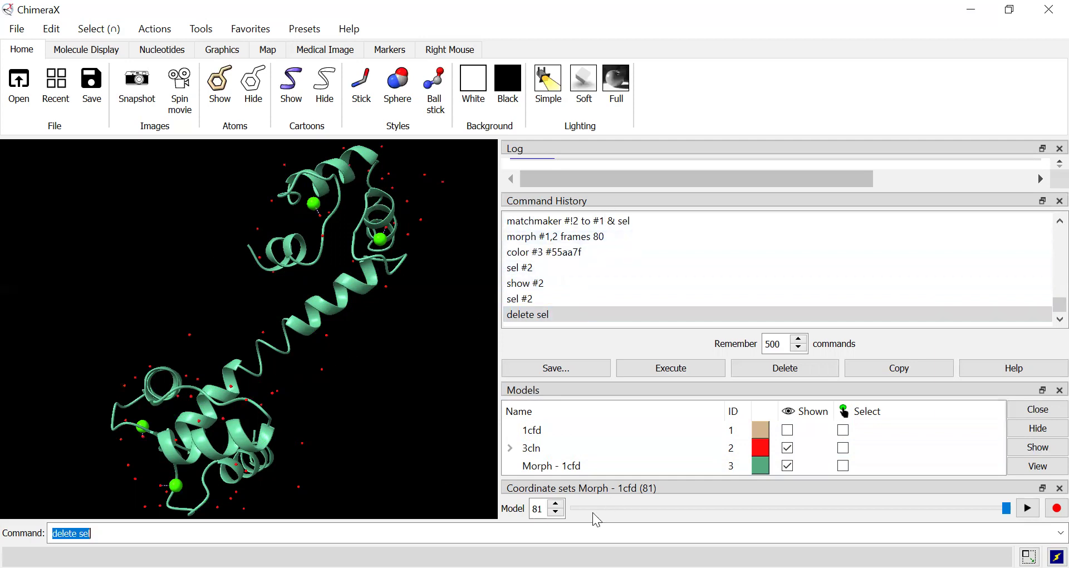
Play the morph among the calcium ions and pause it at frame 63.
left_click(1030, 515)
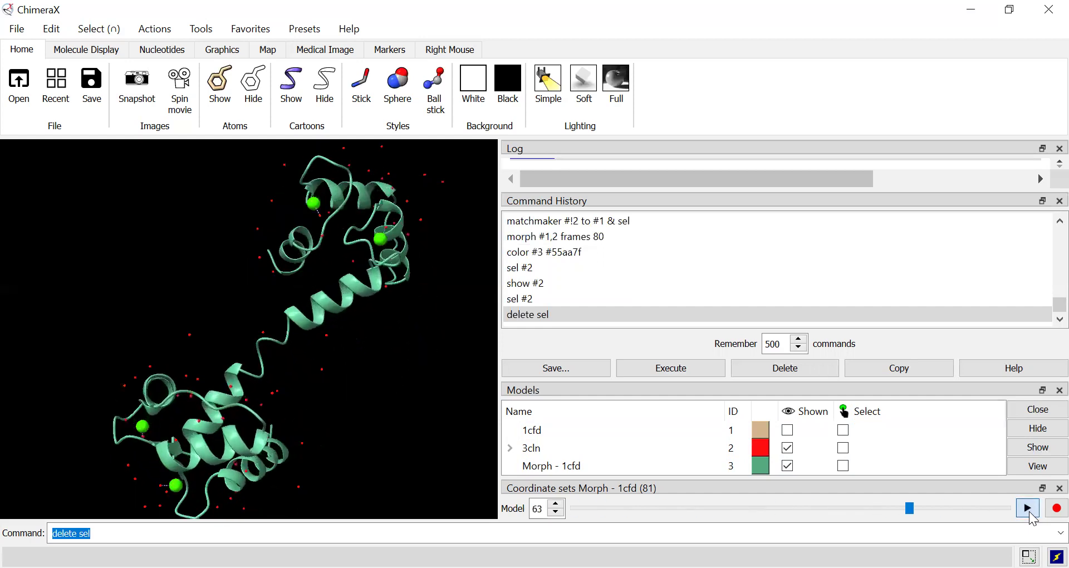
left_click(1029, 511)
left_click(21, 33)
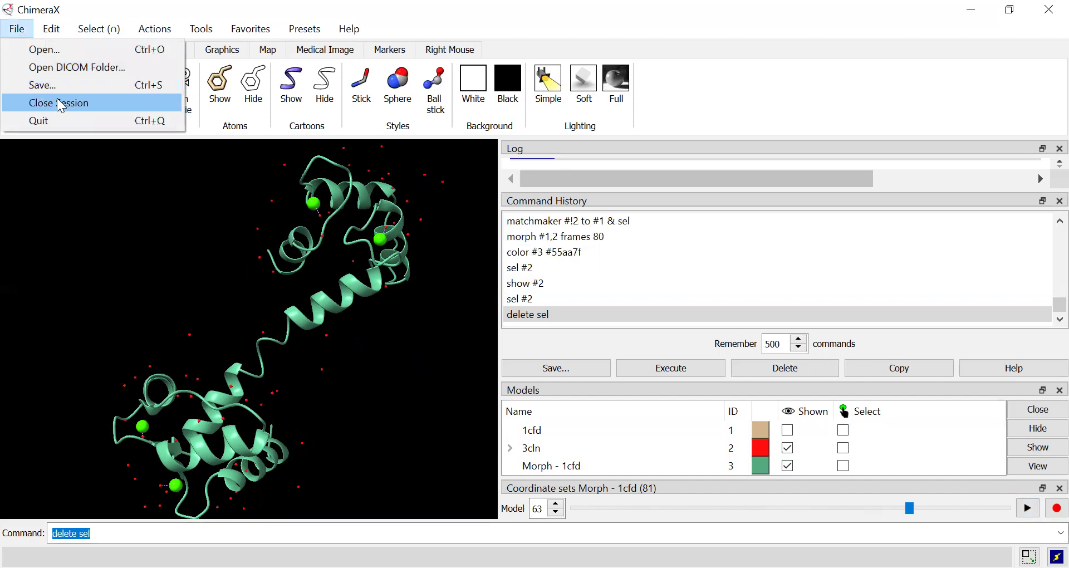
Close the session and rerun history commands 'open 1cfd' through 'sel #2'.
left_click(35, 102)
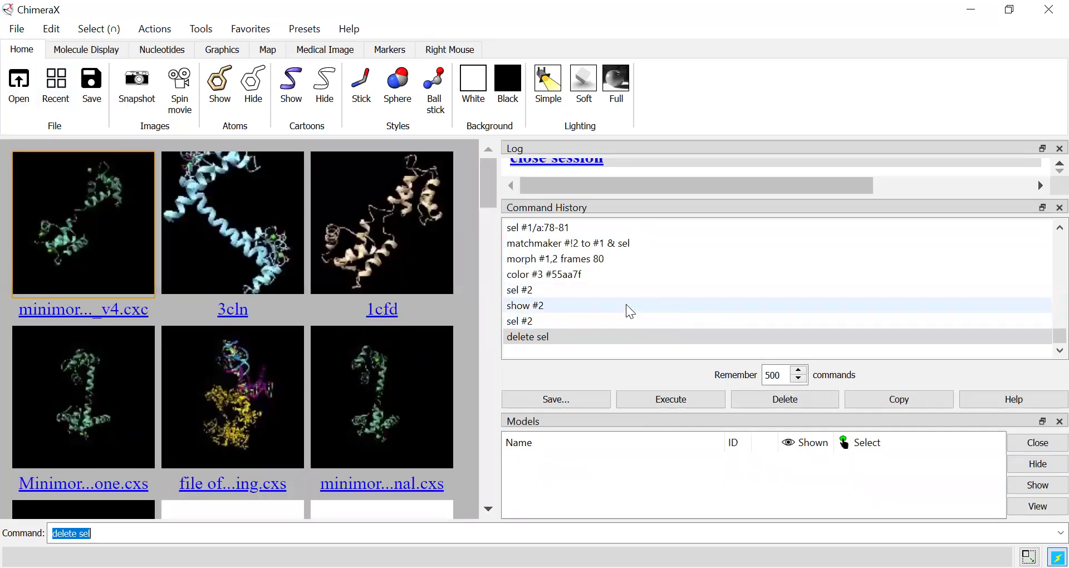
scroll(626, 304, "up", 5)
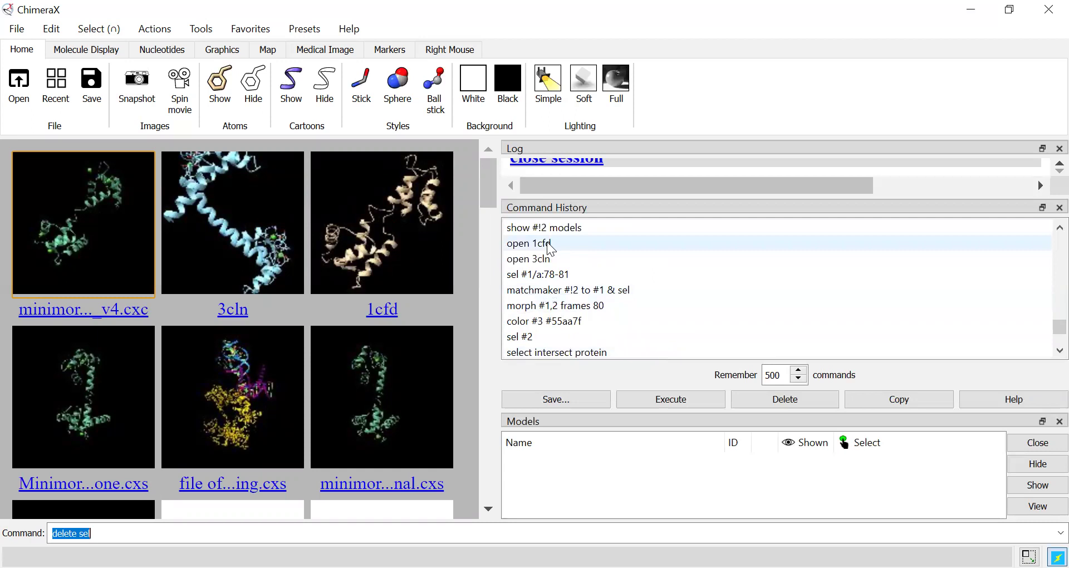
left_click(549, 244)
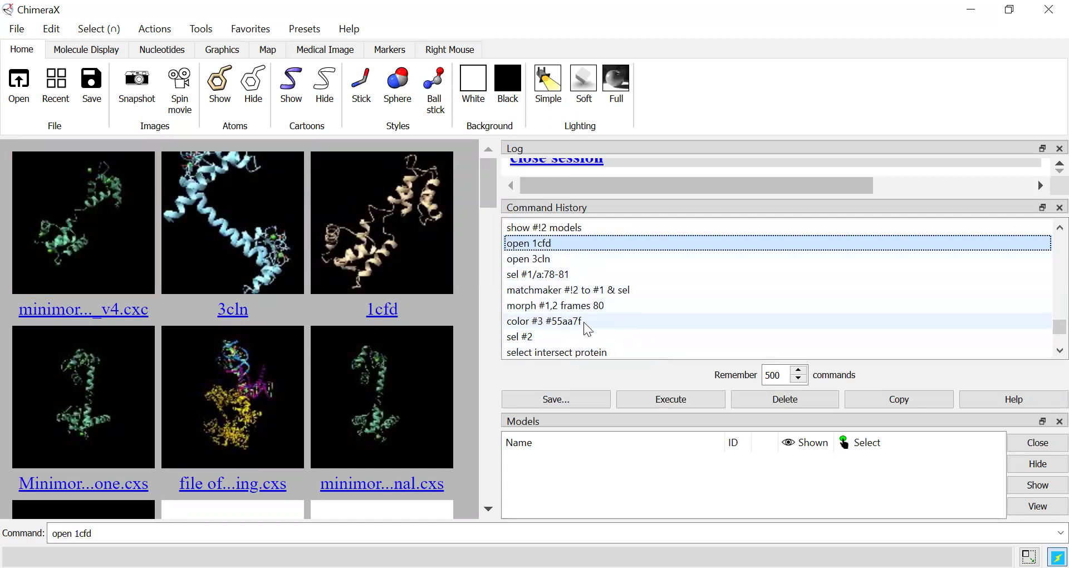
scroll(584, 322, "down", 1)
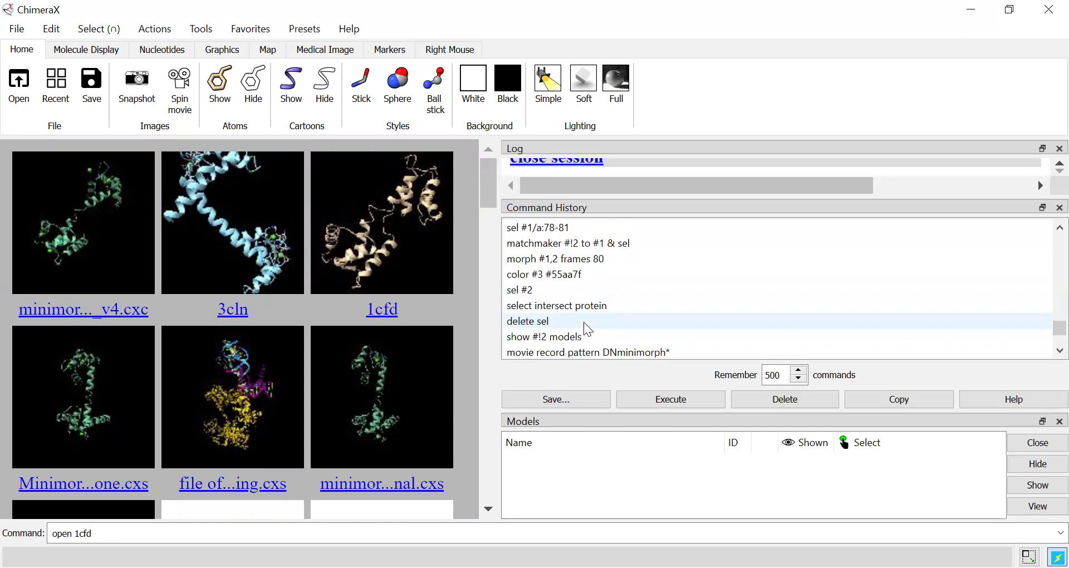
left_click(577, 289, "shift")
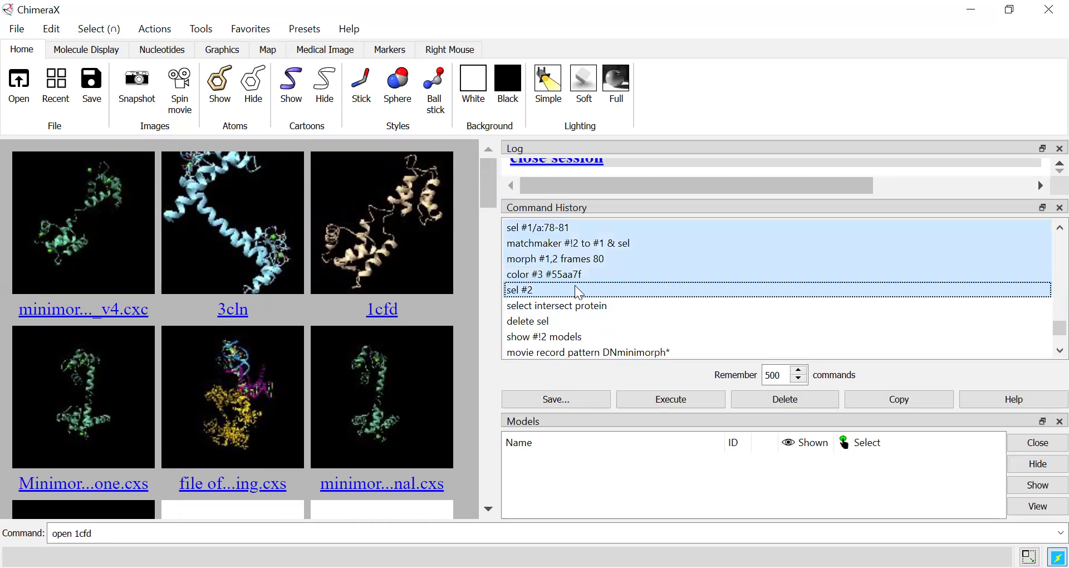
left_click(720, 399)
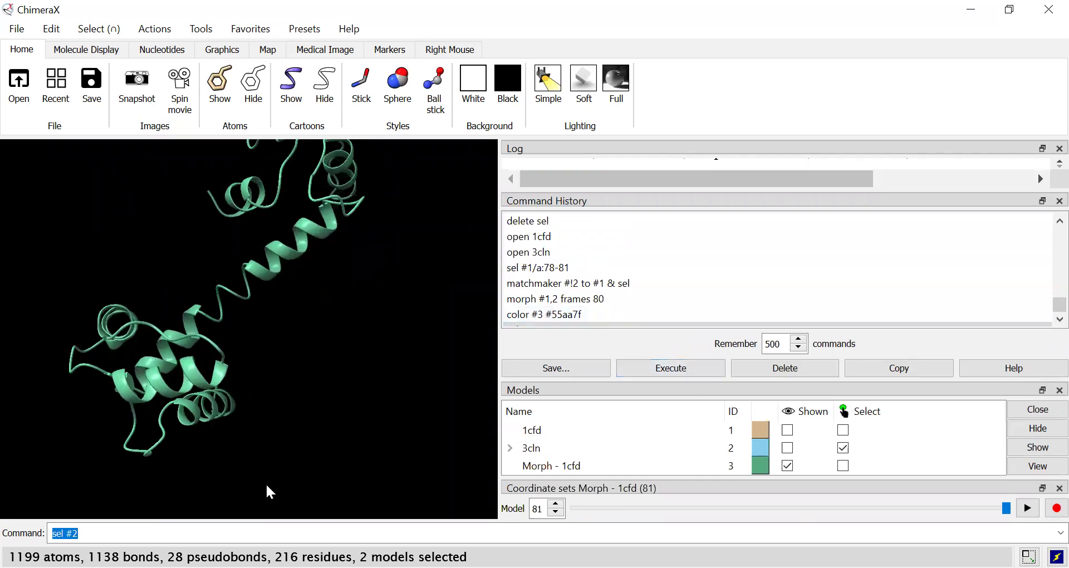
Run 'select intersect protein' then 'delete sel' to remove 3cln's 1126 protein atoms.
key("BackSpace")
scroll(572, 270, "down", 2)
scroll(579, 287, "up", 1)
scroll(582, 293, "down", 1)
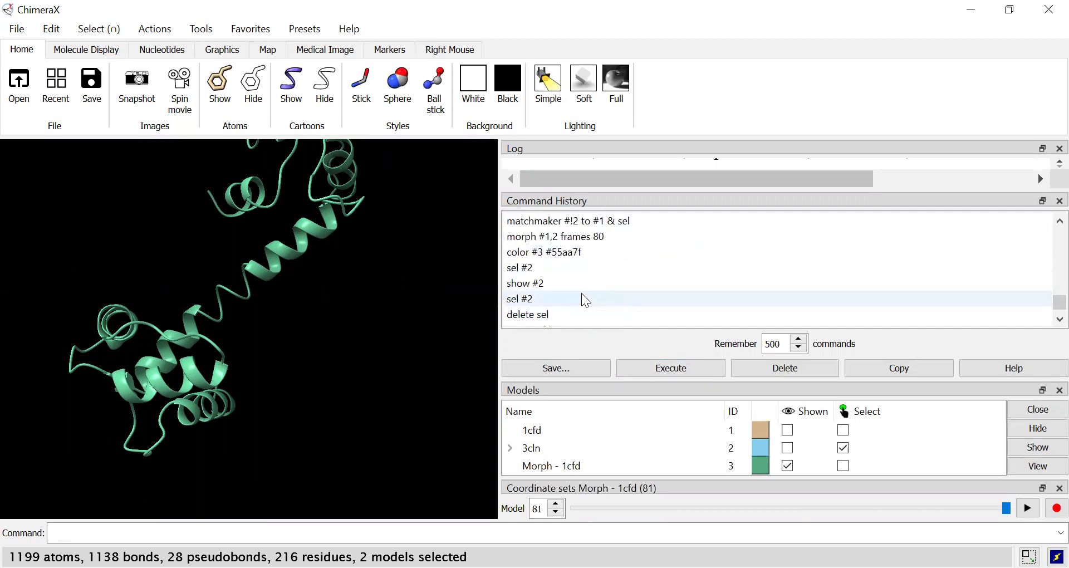
scroll(582, 295, "down", 1)
scroll(586, 300, "down", 1)
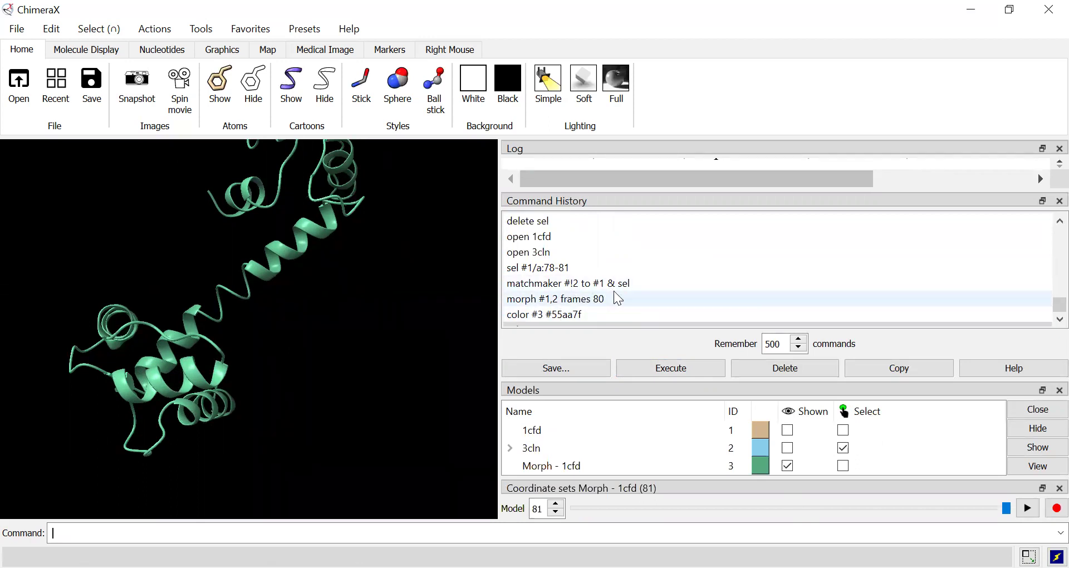
scroll(615, 299, "up", 3)
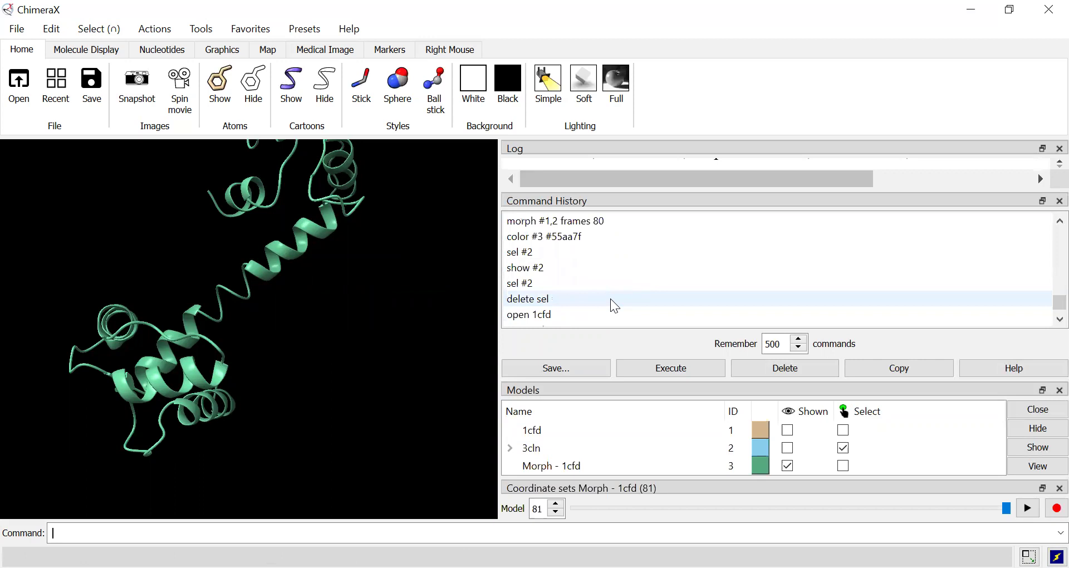
scroll(610, 300, "up", 5)
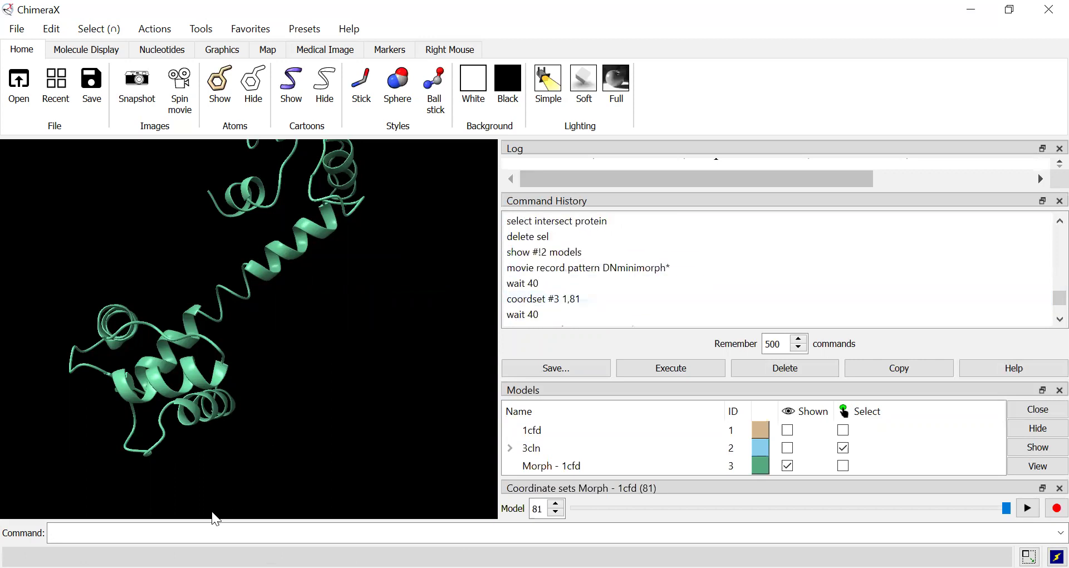
type("select intersect protein")
key("Return")
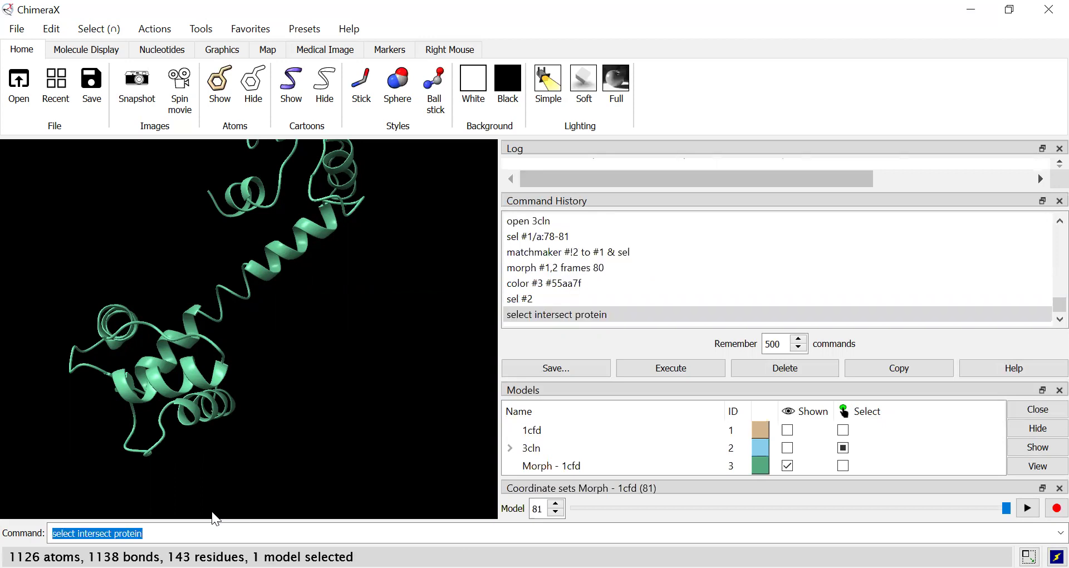
type("d")
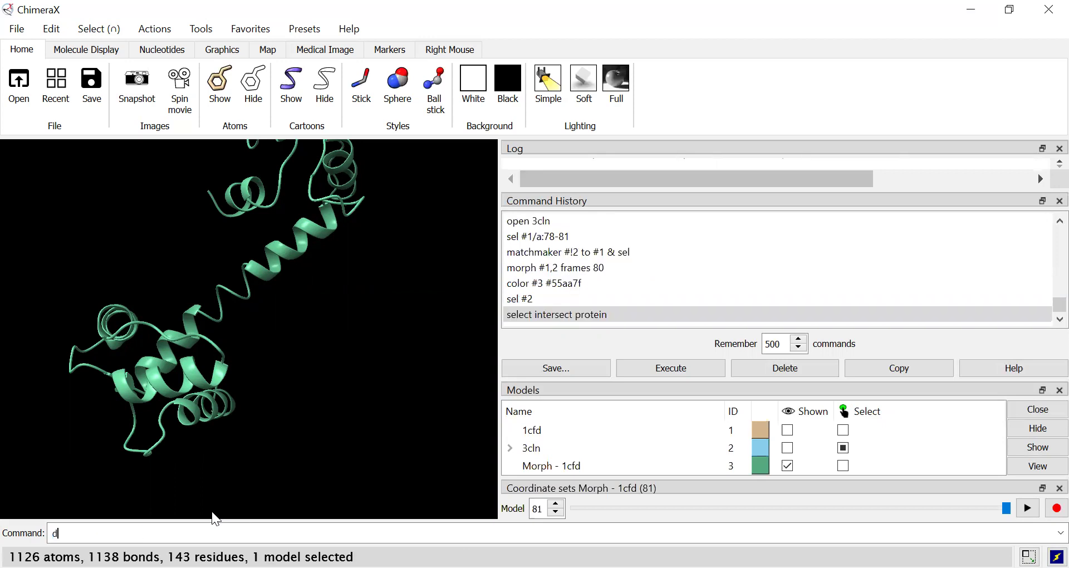
type("elete sel")
key("Return")
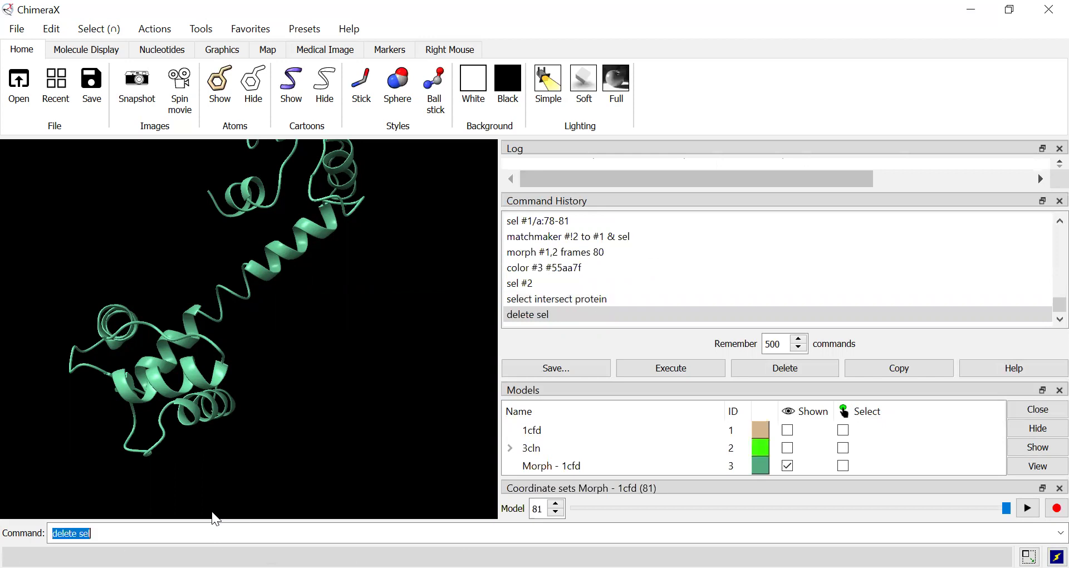
Rerun 'show #!2 models' from the history to reveal 3cln's calcium ions and waters.
scroll(615, 282, "up", 1)
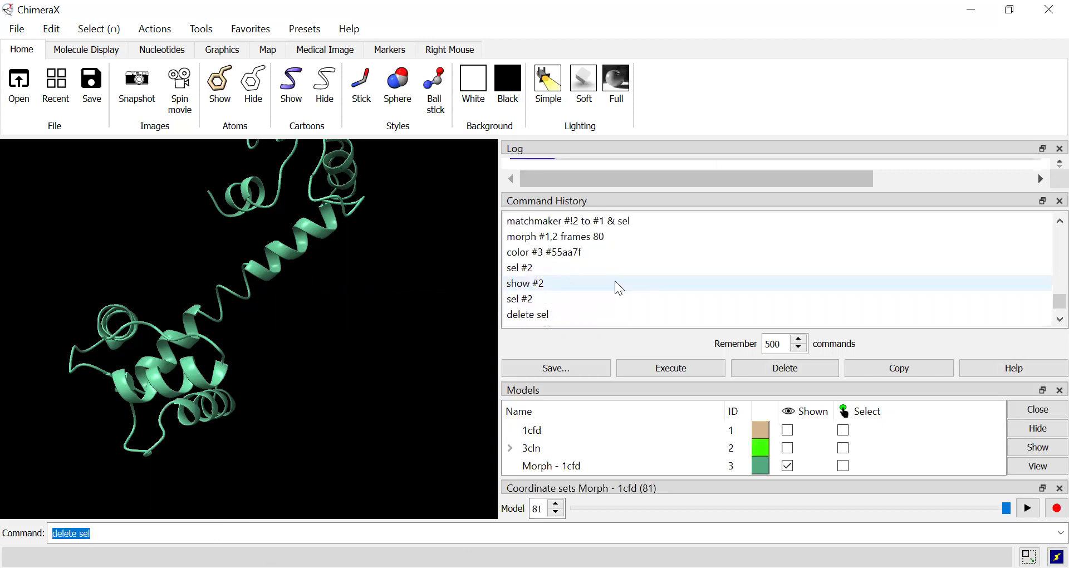
scroll(618, 287, "up", 1)
scroll(618, 286, "down", 2)
scroll(620, 288, "up", 2)
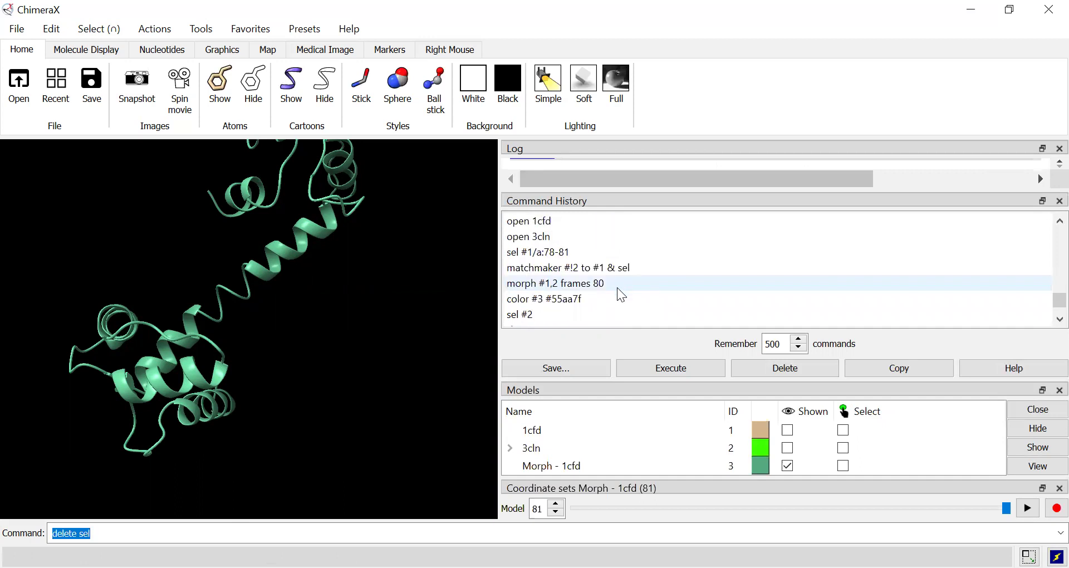
scroll(617, 288, "down", 1)
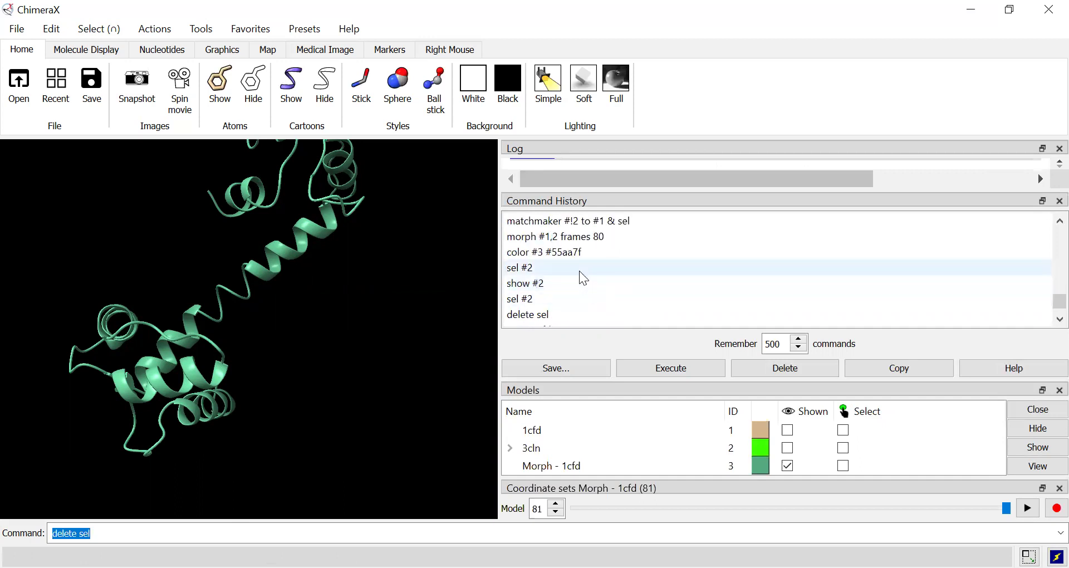
scroll(588, 275, "down", 1)
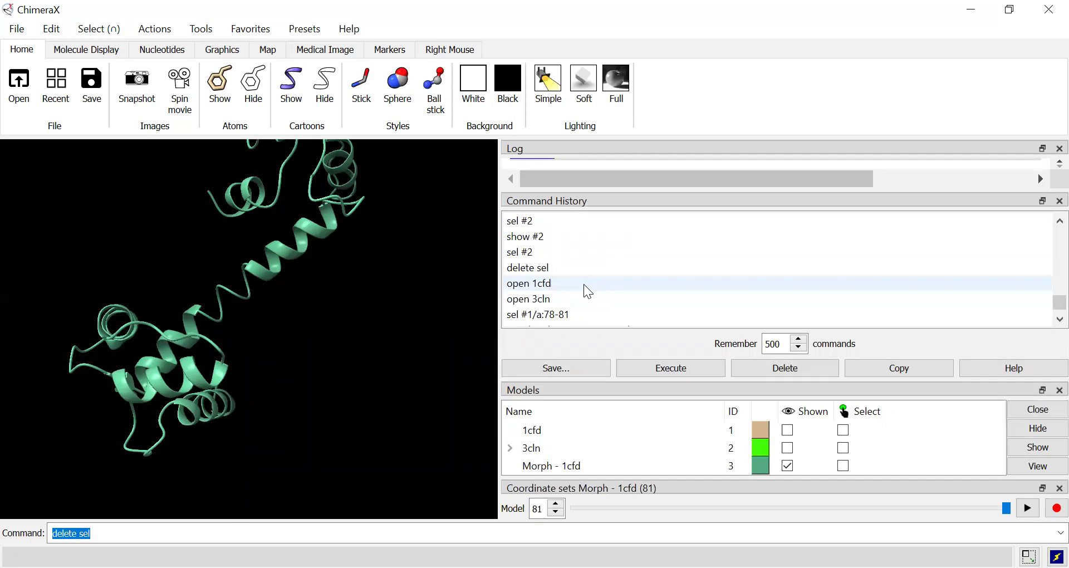
scroll(588, 290, "up", 1)
scroll(590, 289, "down", 3)
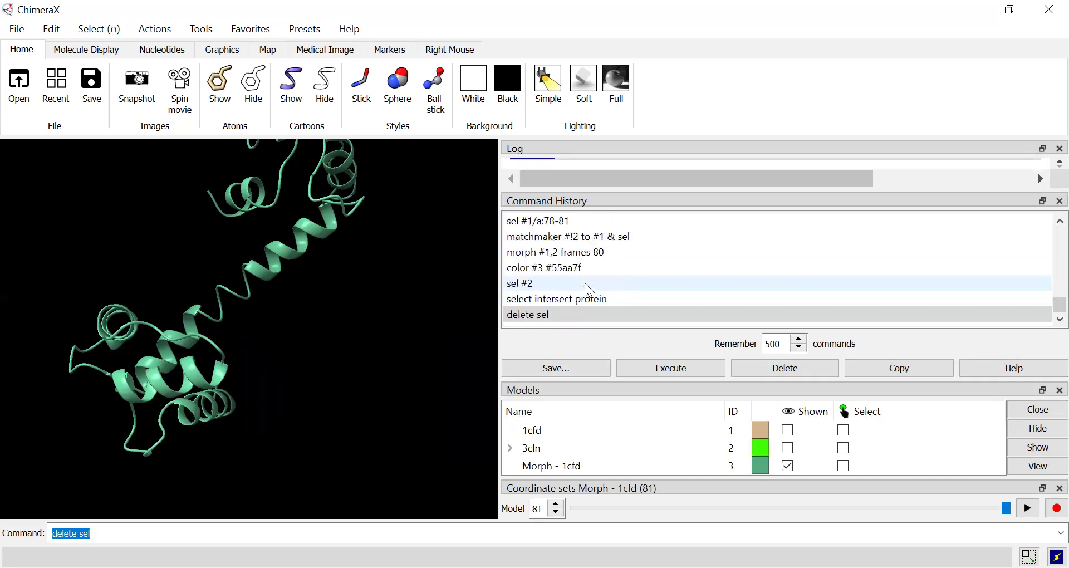
scroll(589, 290, "up", 1)
scroll(589, 290, "down", 3)
scroll(589, 290, "up", 2)
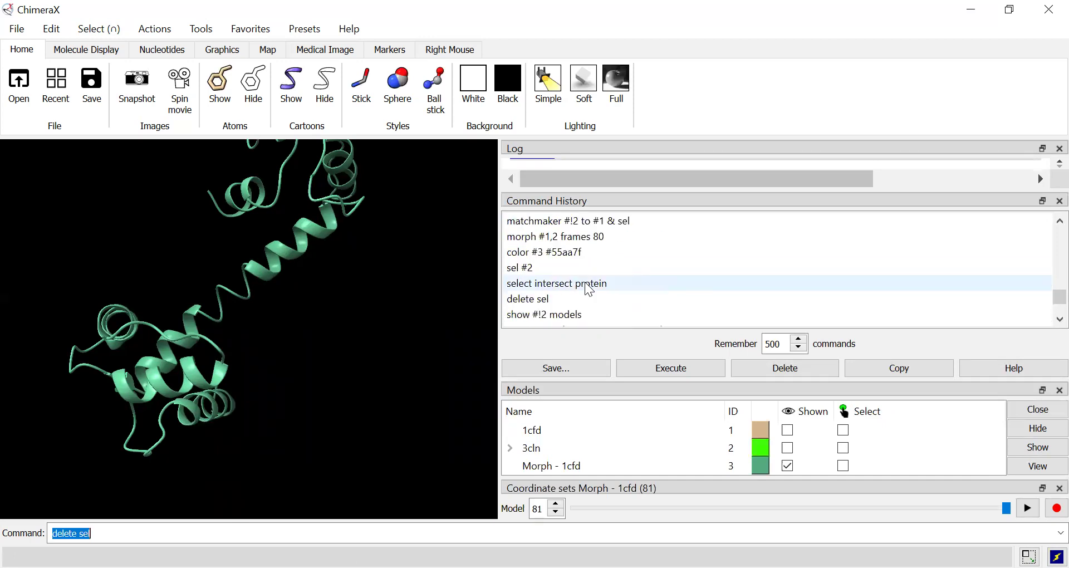
scroll(589, 289, "up", 1)
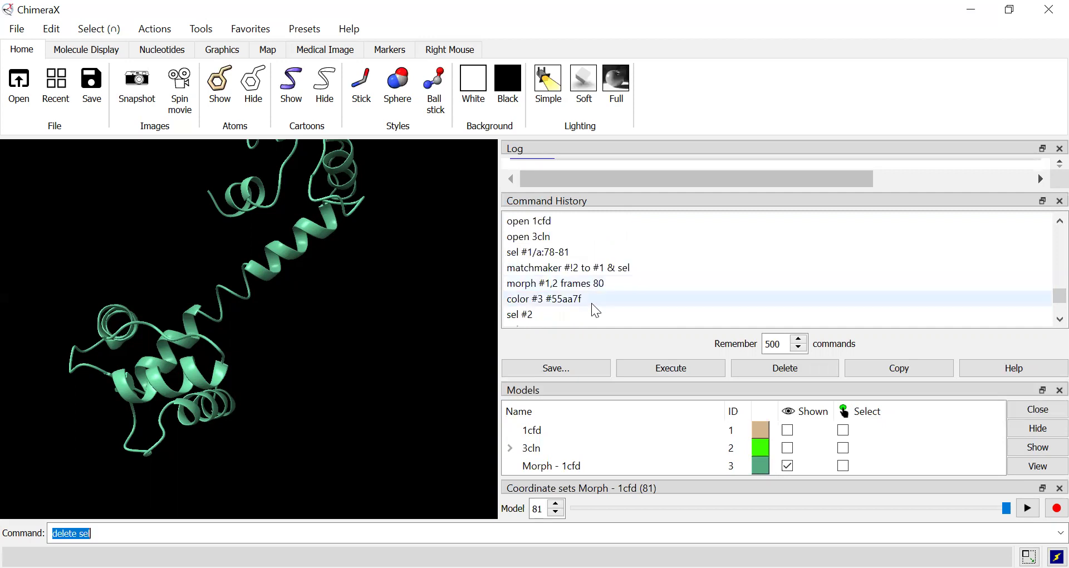
scroll(592, 304, "down", 1)
scroll(598, 283, "down", 3)
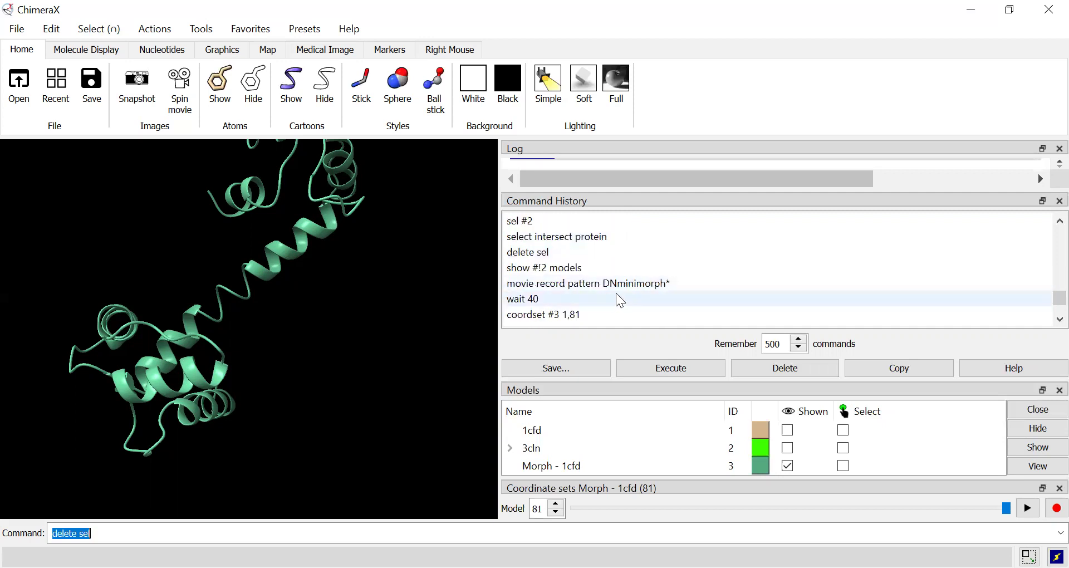
left_click(600, 267)
double_click(598, 267)
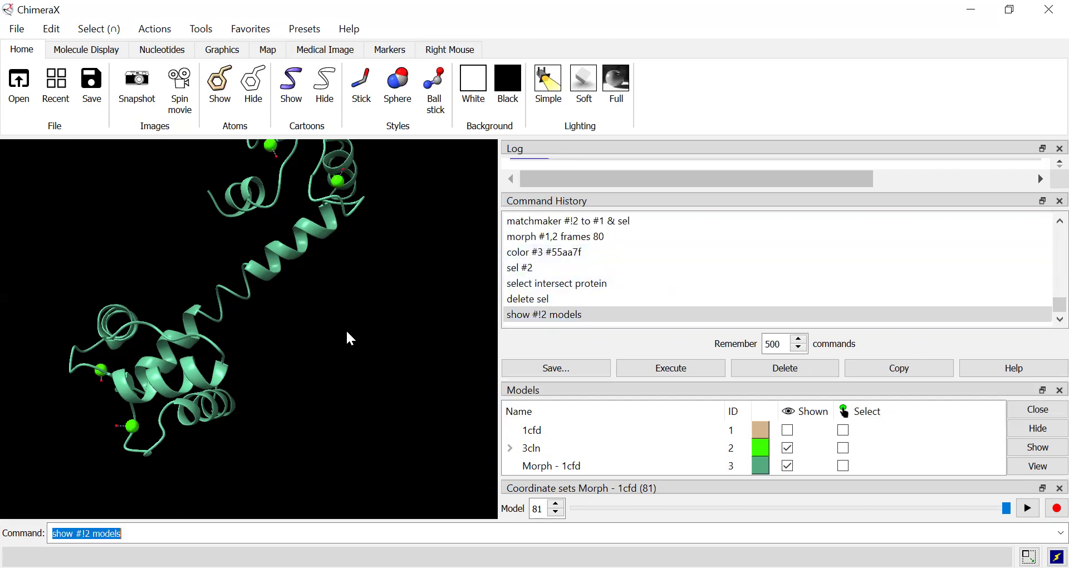
Move the morph and its ions down into full view and clear the command line.
middle_click_drag(334, 336, 342, 383)
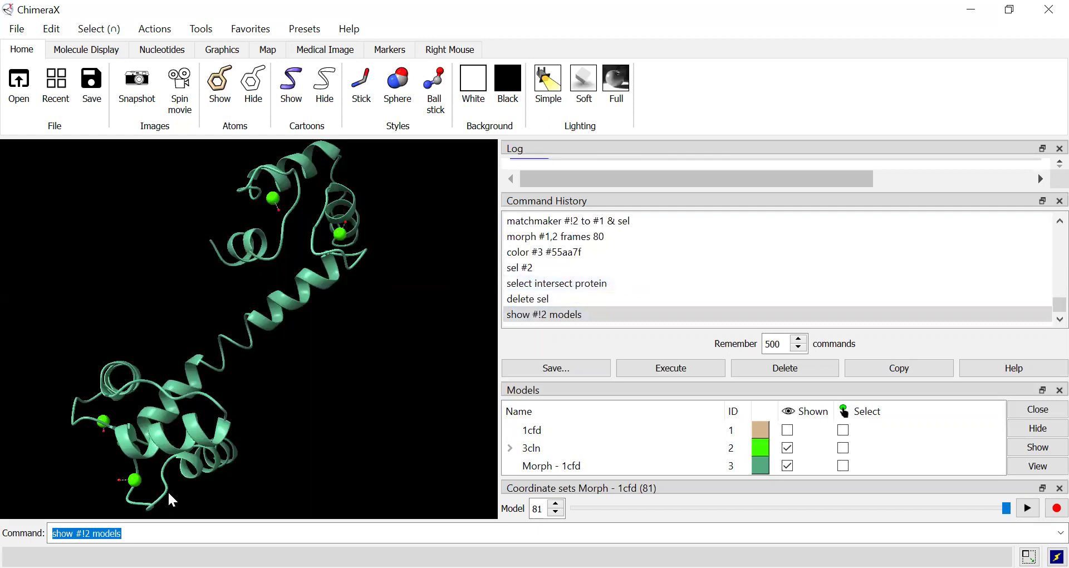
key("BackSpace")
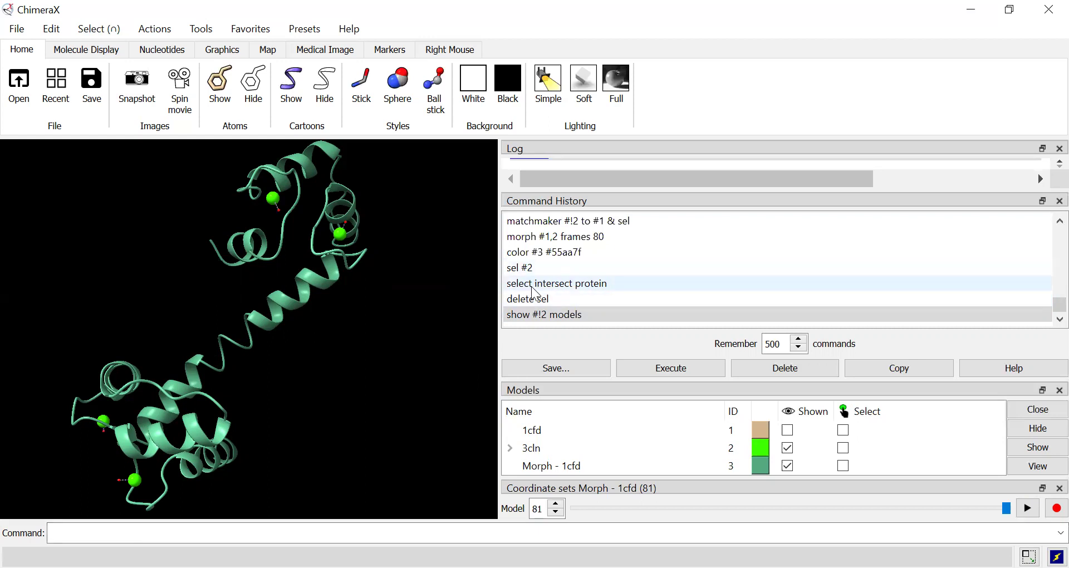
left_click(96, 30)
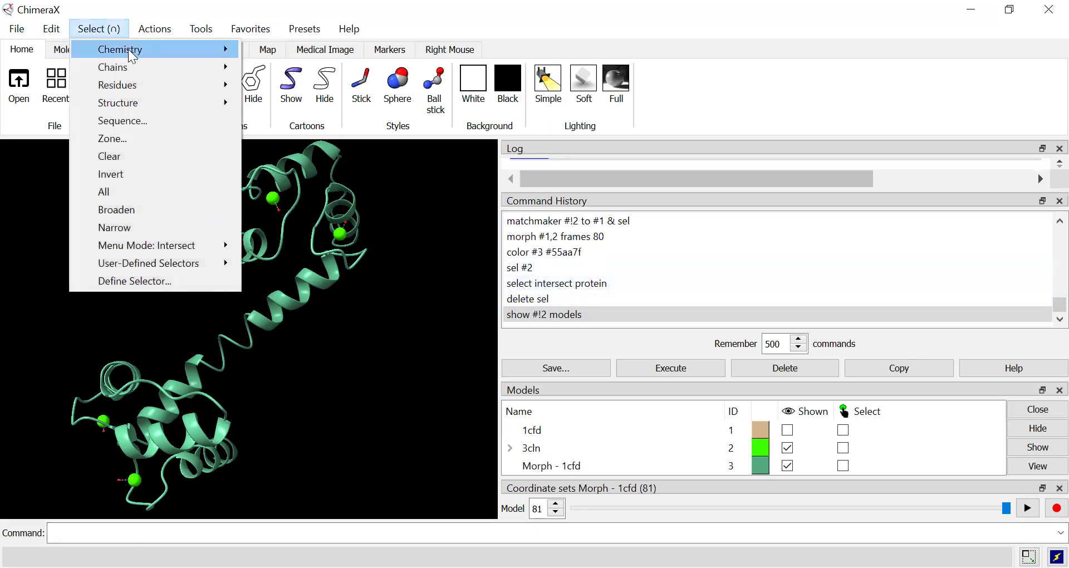
mouse_move(128, 49)
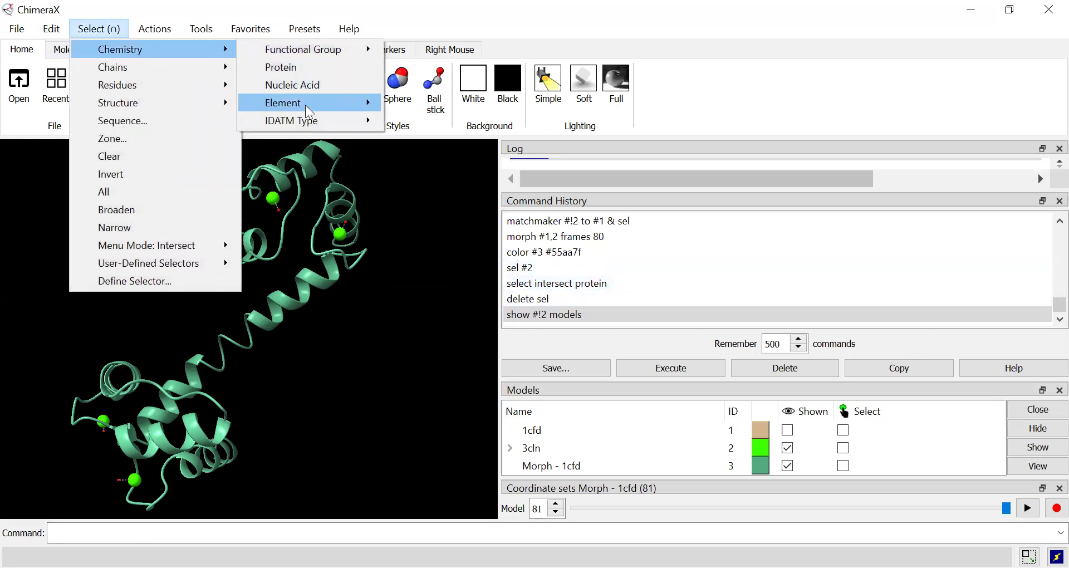
mouse_move(308, 108)
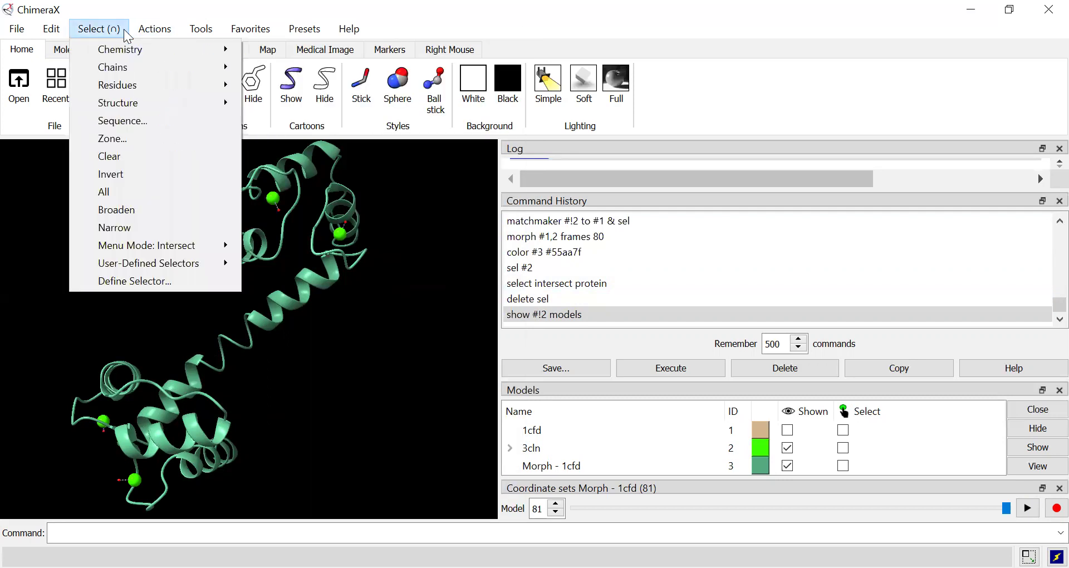
left_click(357, 391)
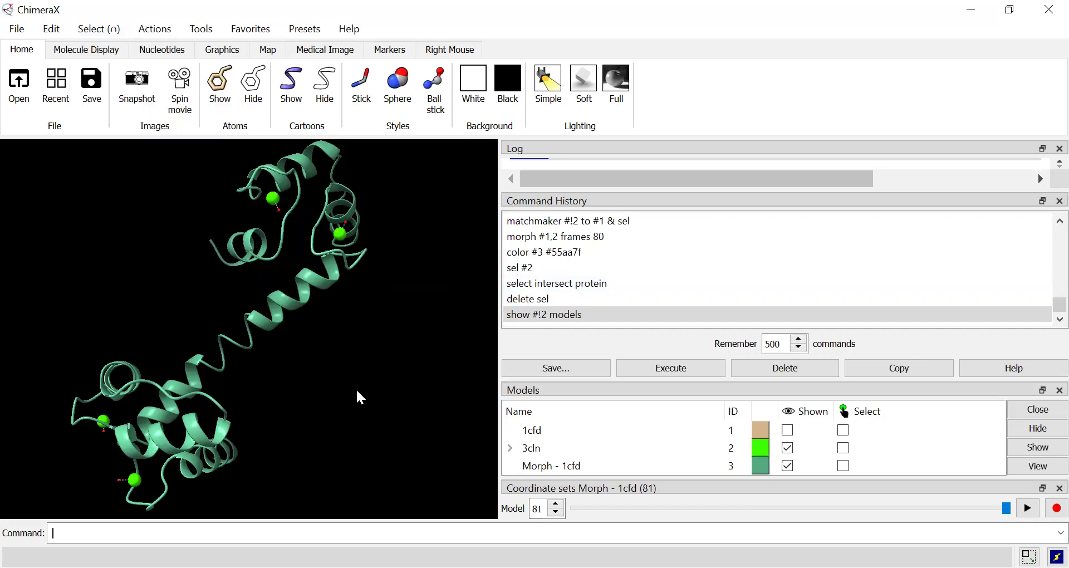